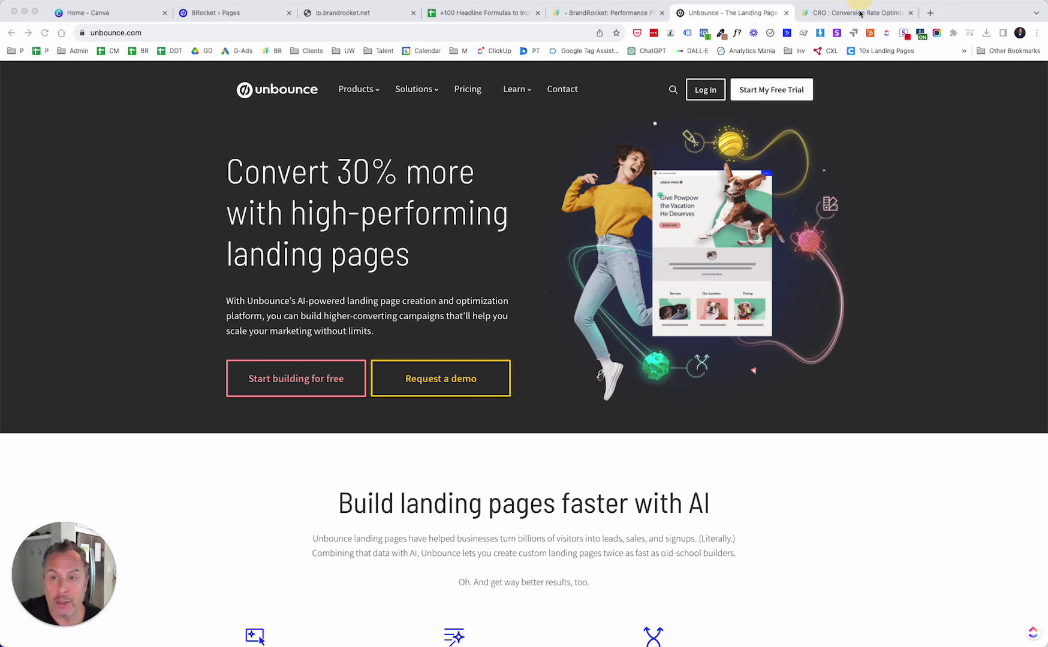
# Switch to the BrandRocket CRO page and scroll down through its sections
pyautogui.click(860, 13)
pyautogui.click(861, 13)
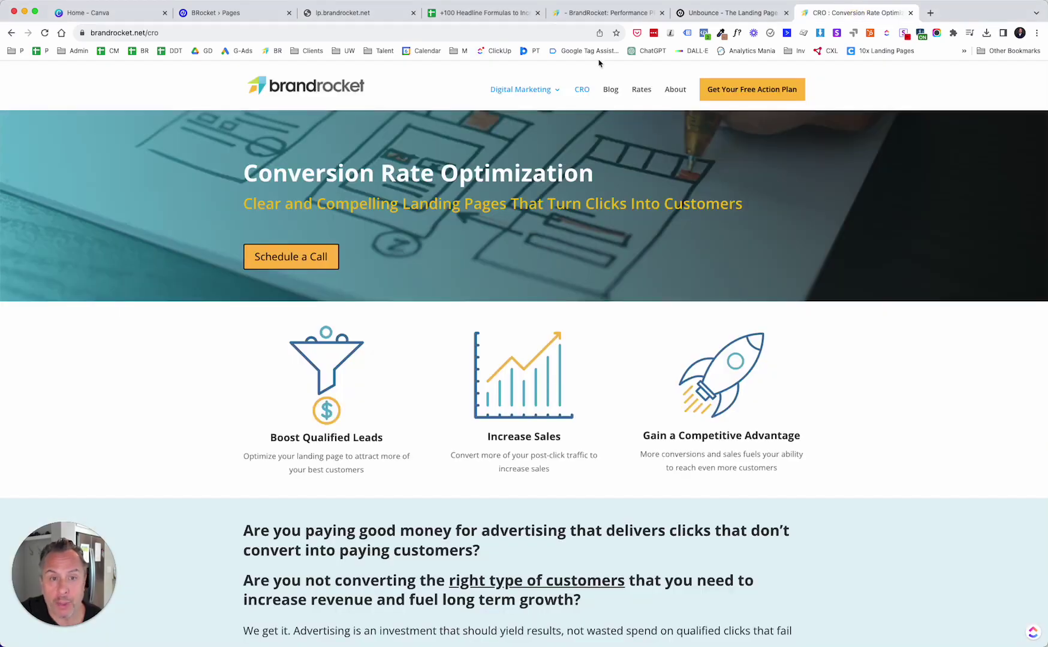
pyautogui.scroll(-3, 445, 107)
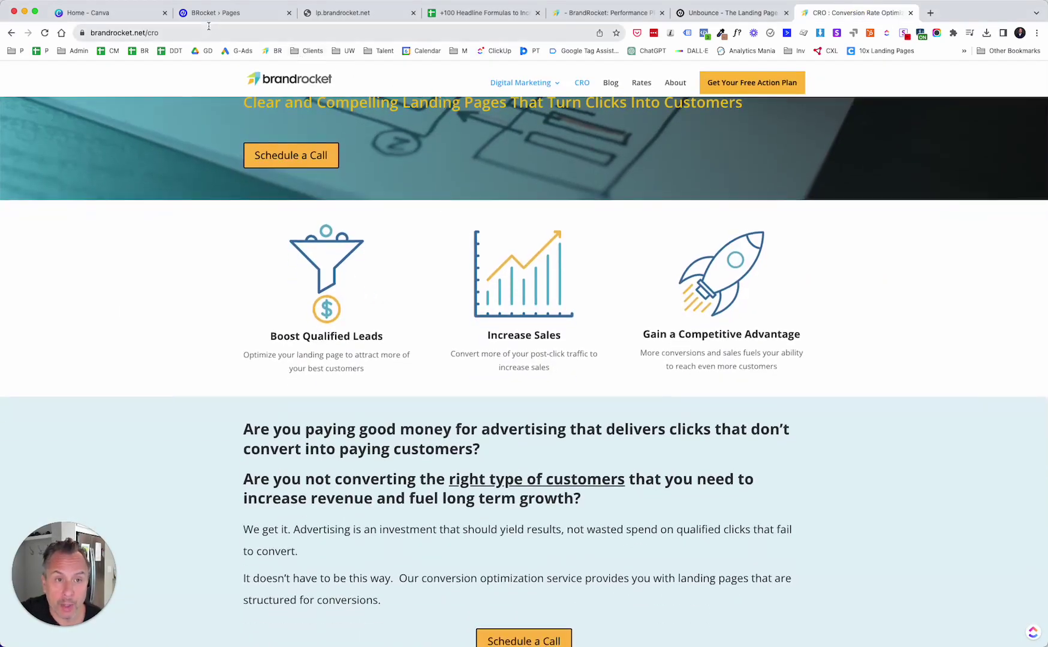
pyautogui.scroll(-5, 317, 137)
pyautogui.scroll(-5, 318, 137)
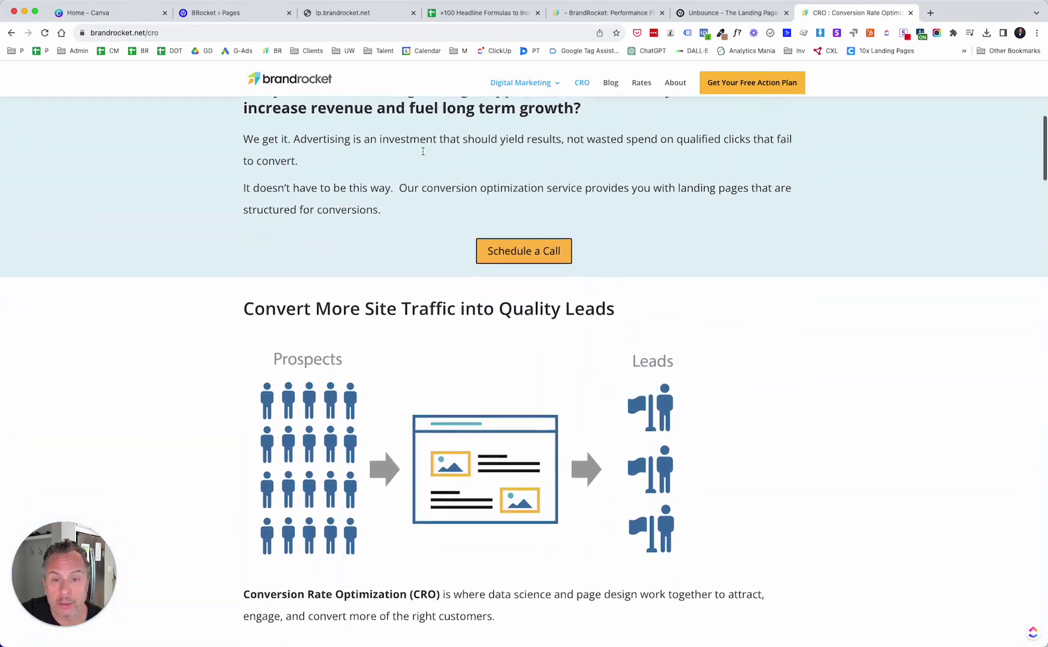
pyautogui.scroll(-11, 424, 154)
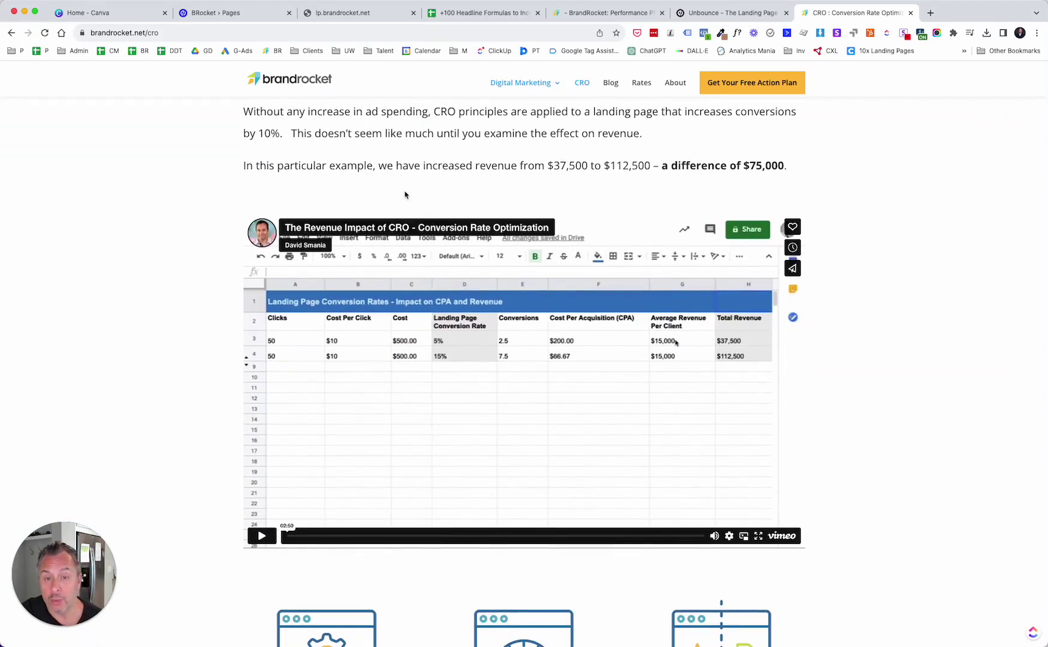
# Scroll back up to the CRO page's 'Clear and Compelling Landing Pages' heading
pyautogui.scroll(2, 414, 198)
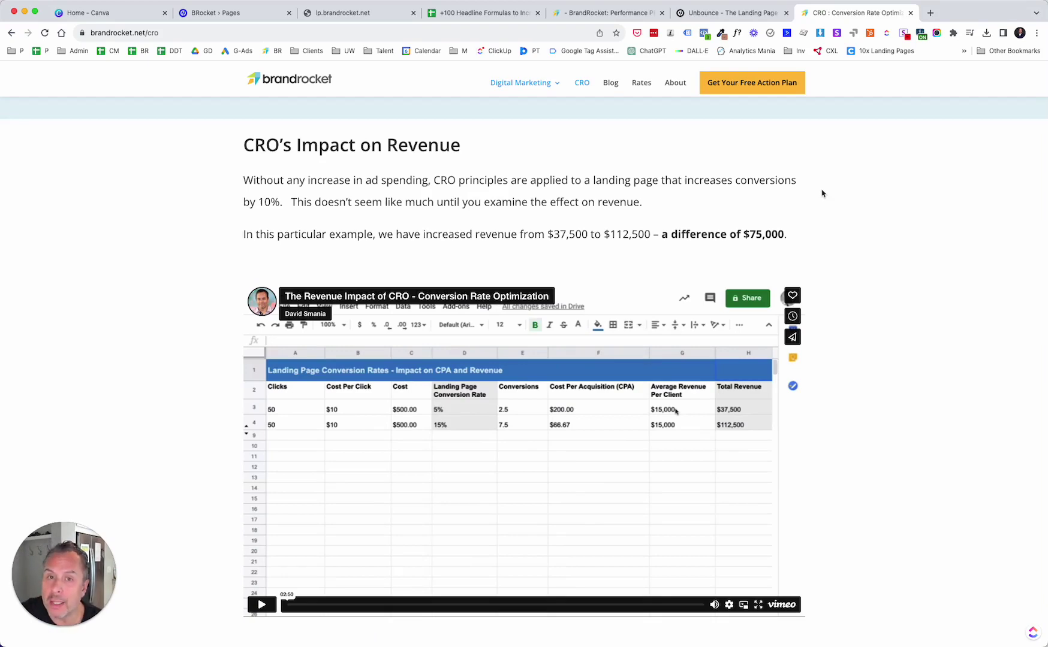
pyautogui.scroll(10, 865, 223)
pyautogui.scroll(3, 866, 222)
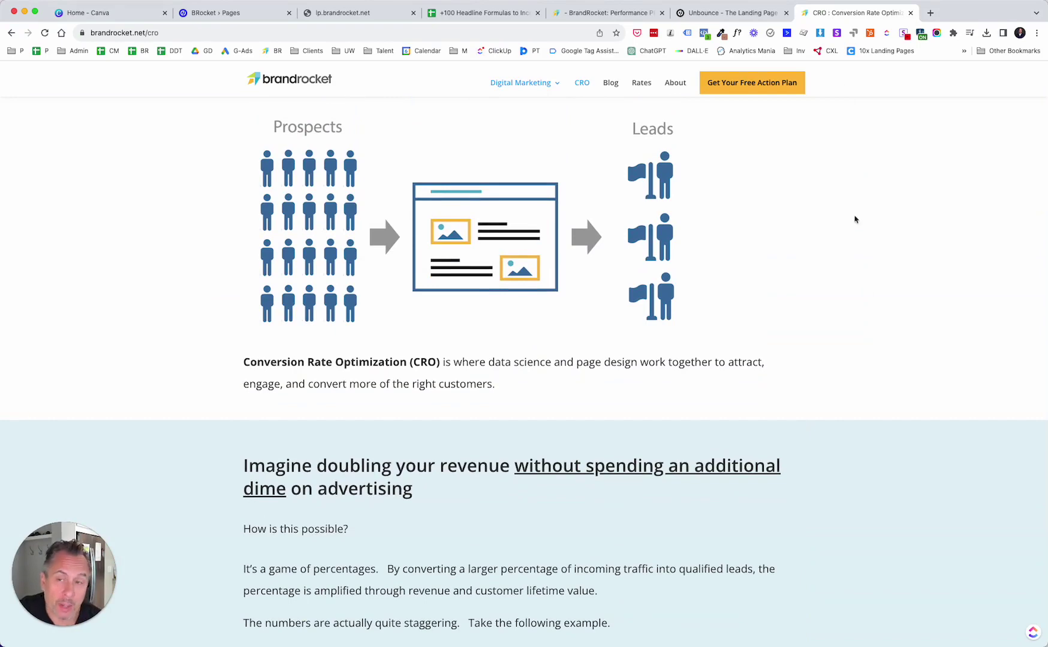
pyautogui.scroll(3, 854, 217)
pyautogui.scroll(6, 855, 219)
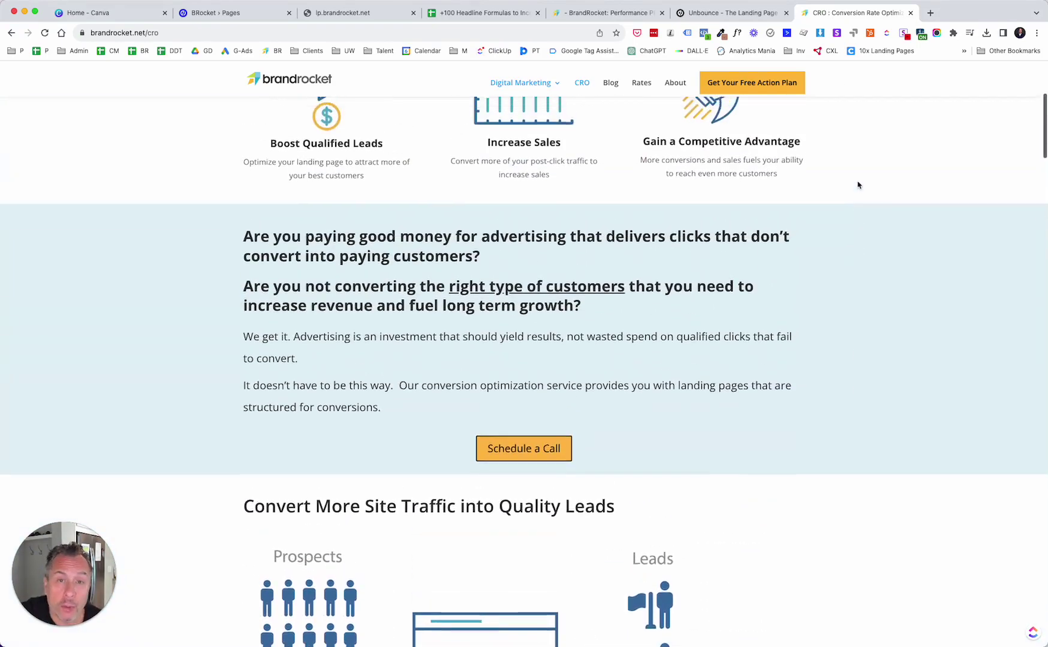
pyautogui.scroll(1, 857, 185)
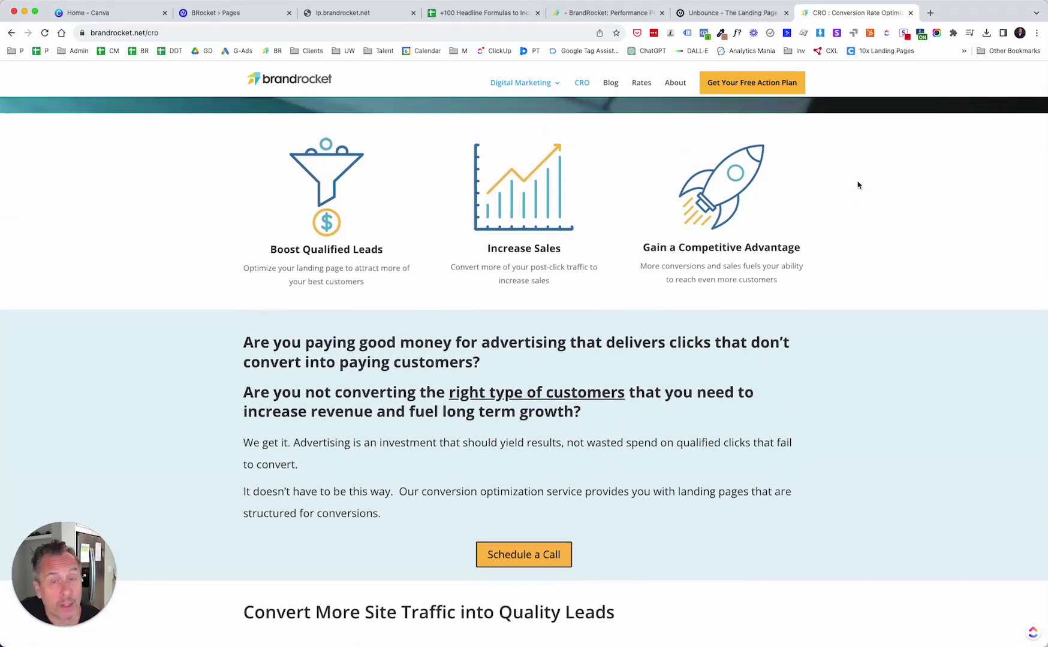
pyautogui.scroll(2, 856, 183)
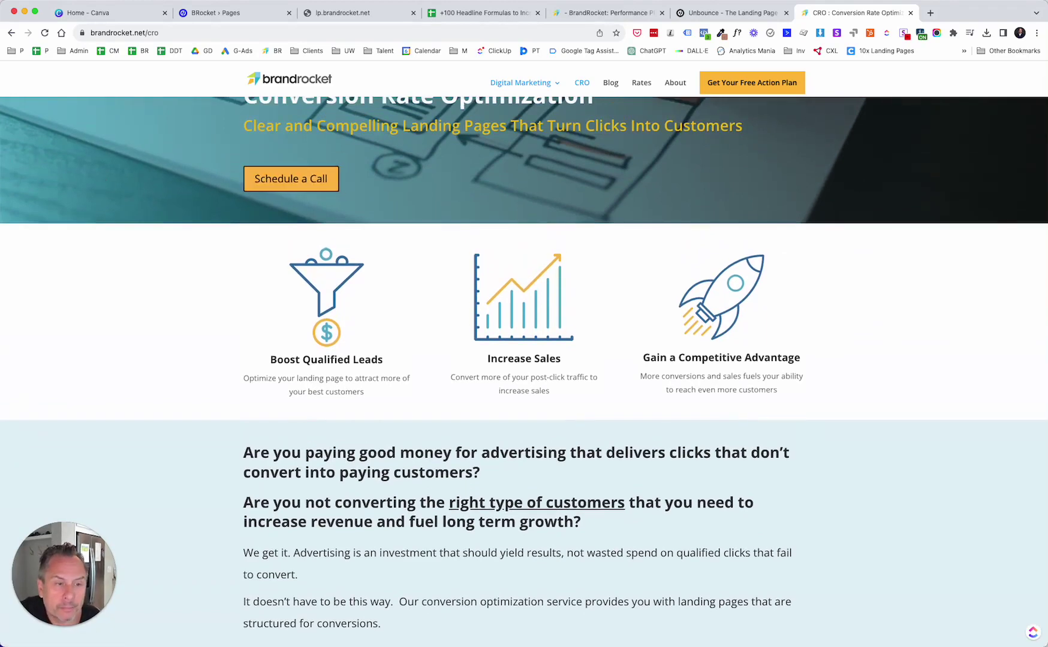
# Close the BrandRocket CRO page with Cmd+W
pyautogui.press('super+w')
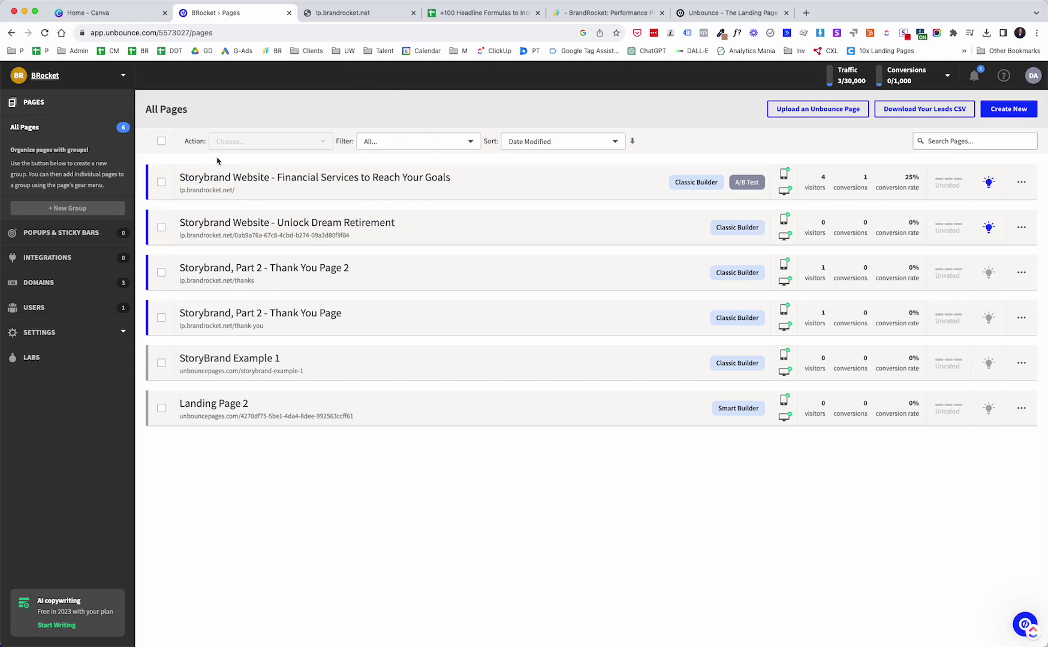
pyautogui.press('super+Tab')
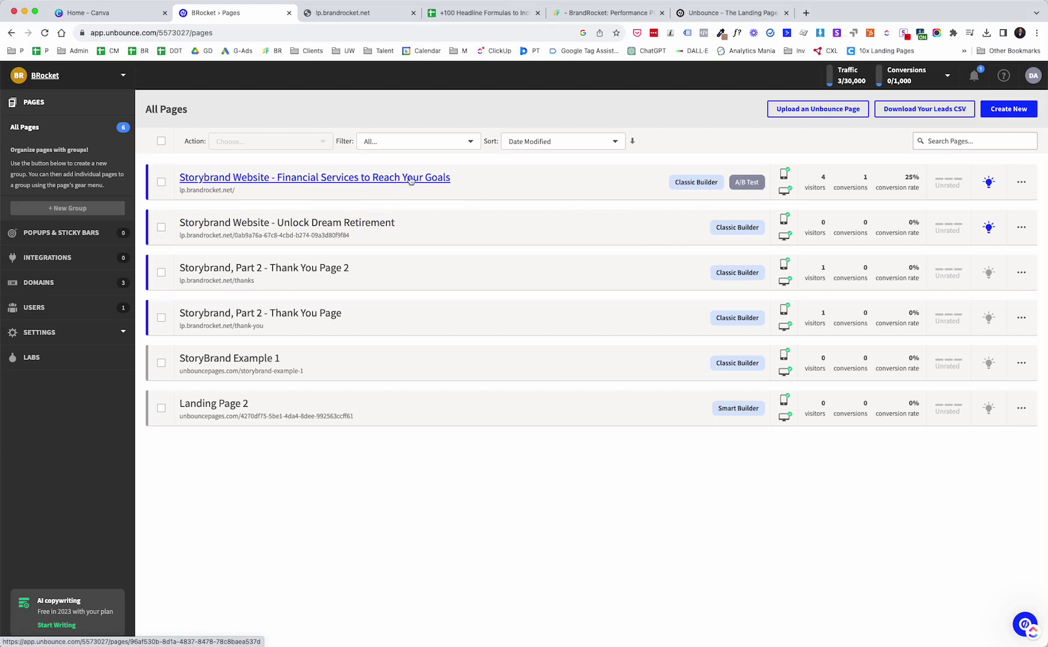
# Open the 'Storybrand Website - Financial Services to Reach Your Goals' overview and scroll to its 50/50 variants
pyautogui.click(323, 178)
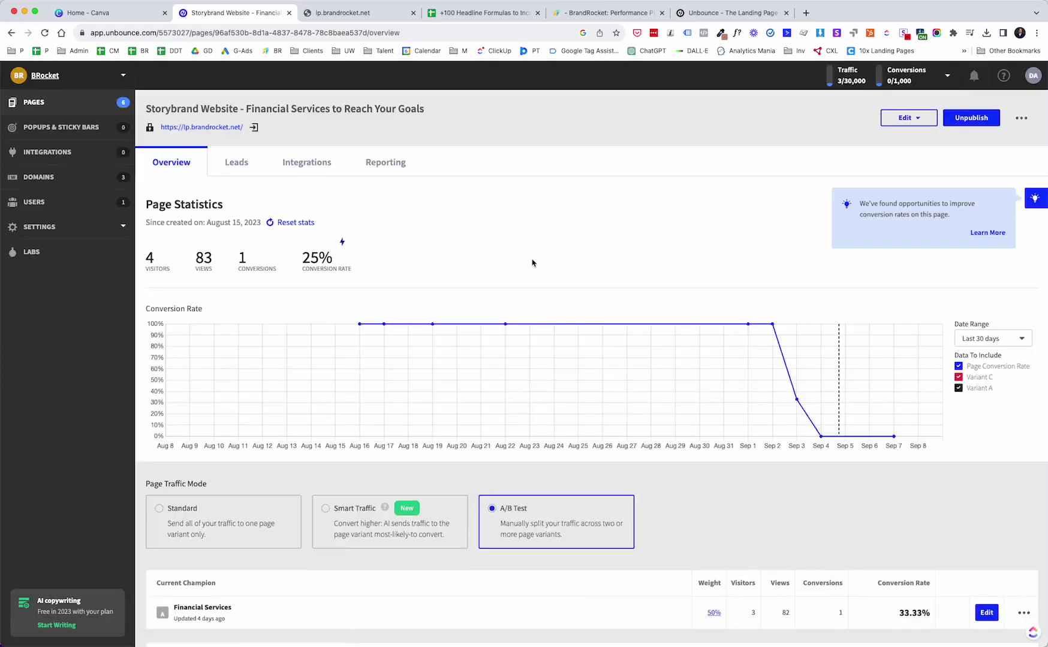
pyautogui.scroll(-2, 532, 263)
pyautogui.scroll(-6, 533, 263)
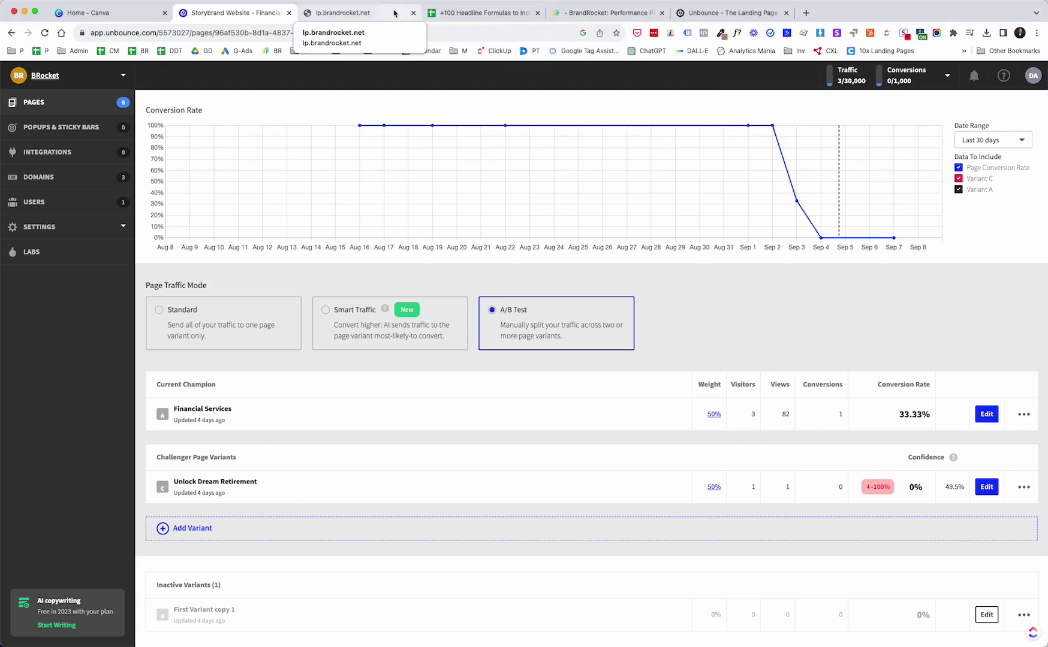
# Switch to the live lp.brandrocket.net page and select its address for copying
pyautogui.click(360, 14)
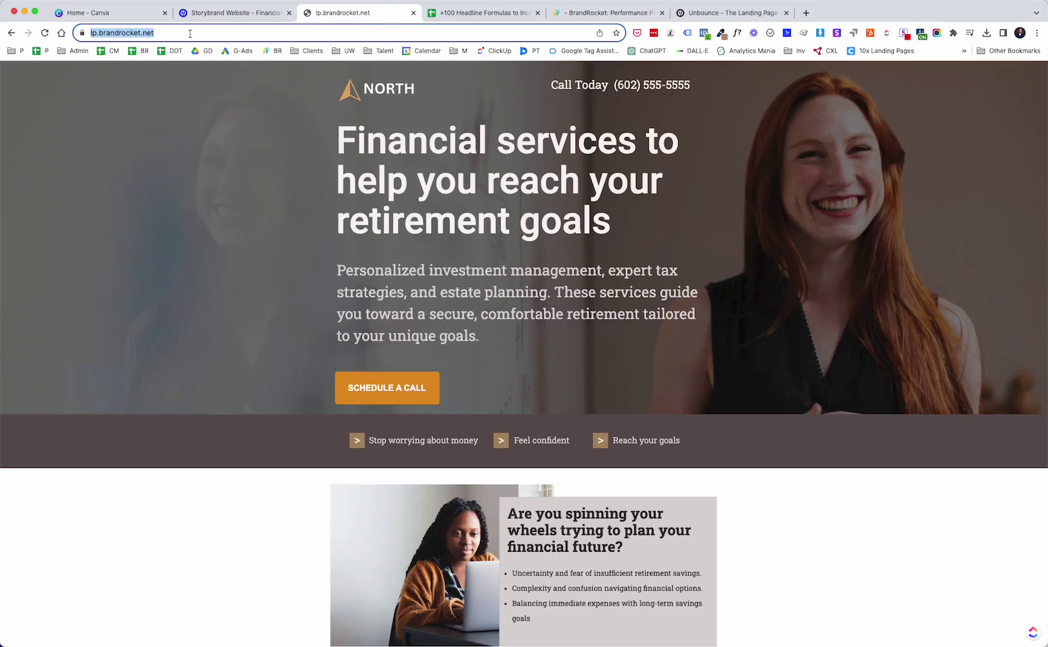
pyautogui.click(184, 35)
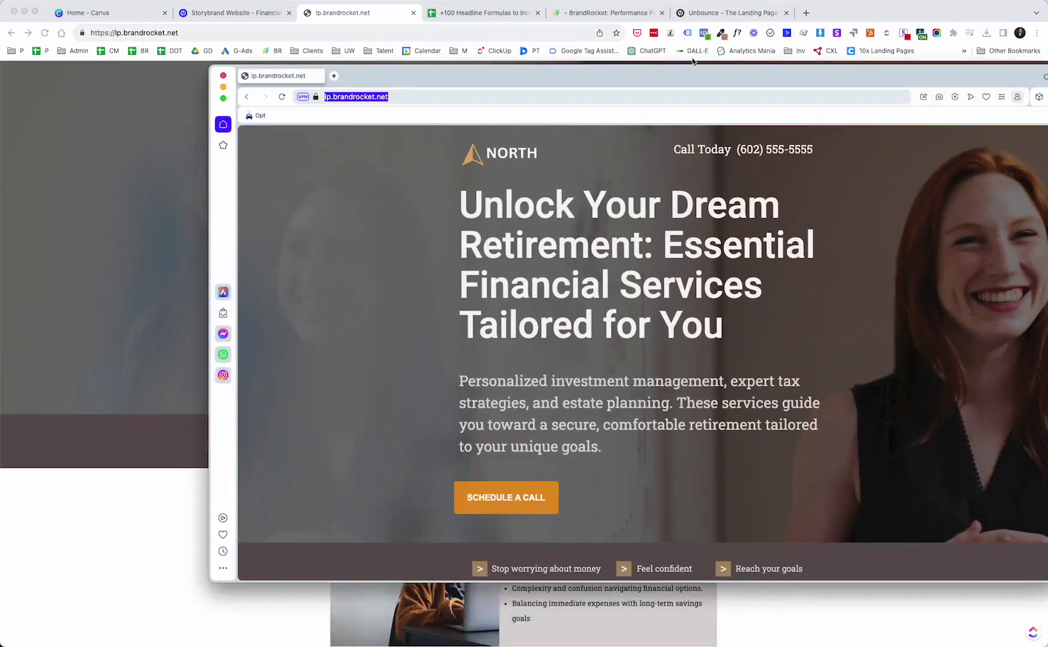
# Move the second browser window up and left, then minimize it
pyautogui.moveTo(681, 77); pyautogui.dragTo(518, 23)
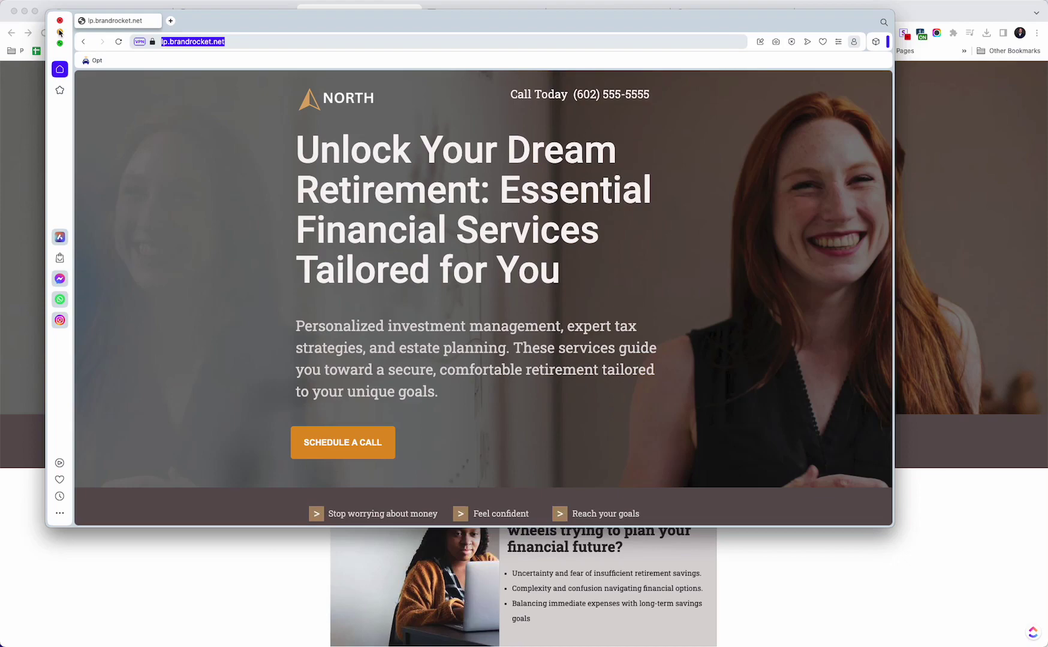
pyautogui.click(60, 33)
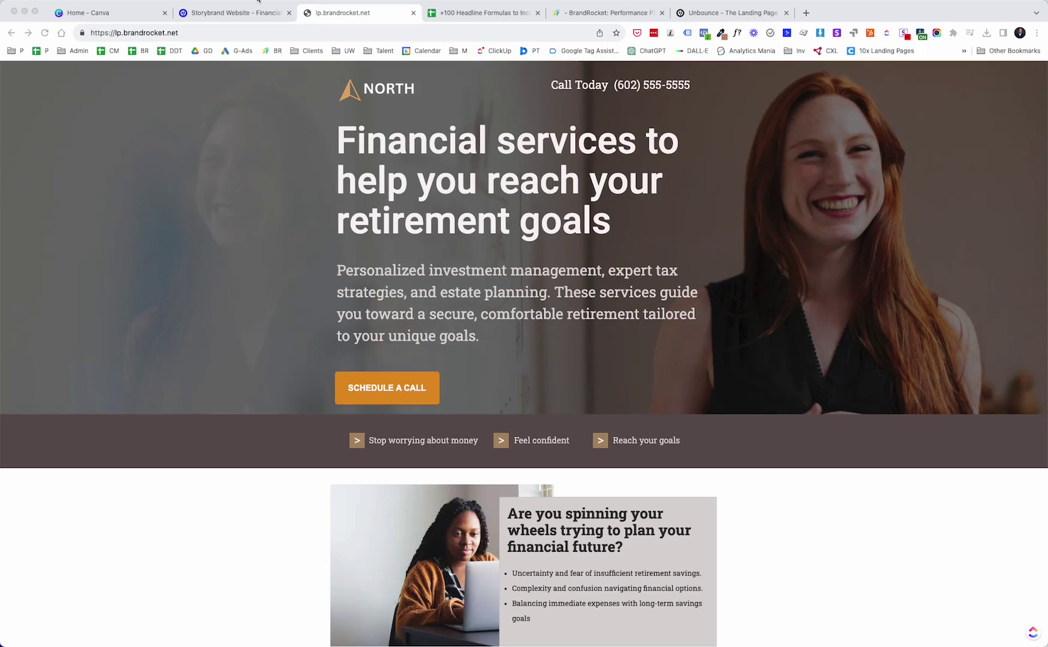
# Return to the Storybrand page overview and bring up the Financial Services variant's '...' menu
pyautogui.click(247, 13)
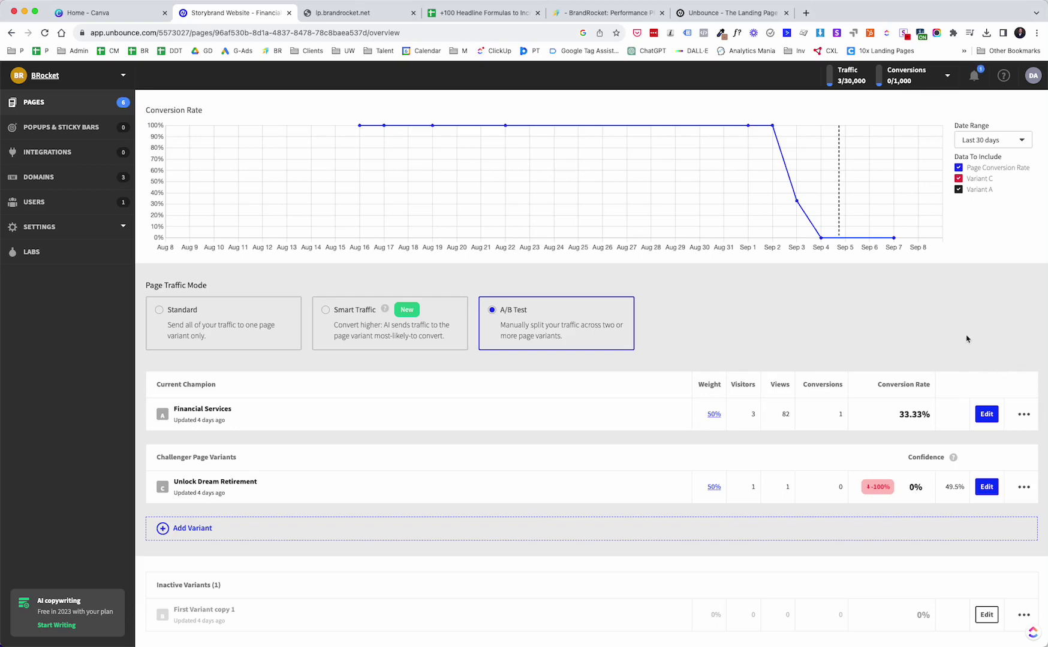
pyautogui.click(1024, 414)
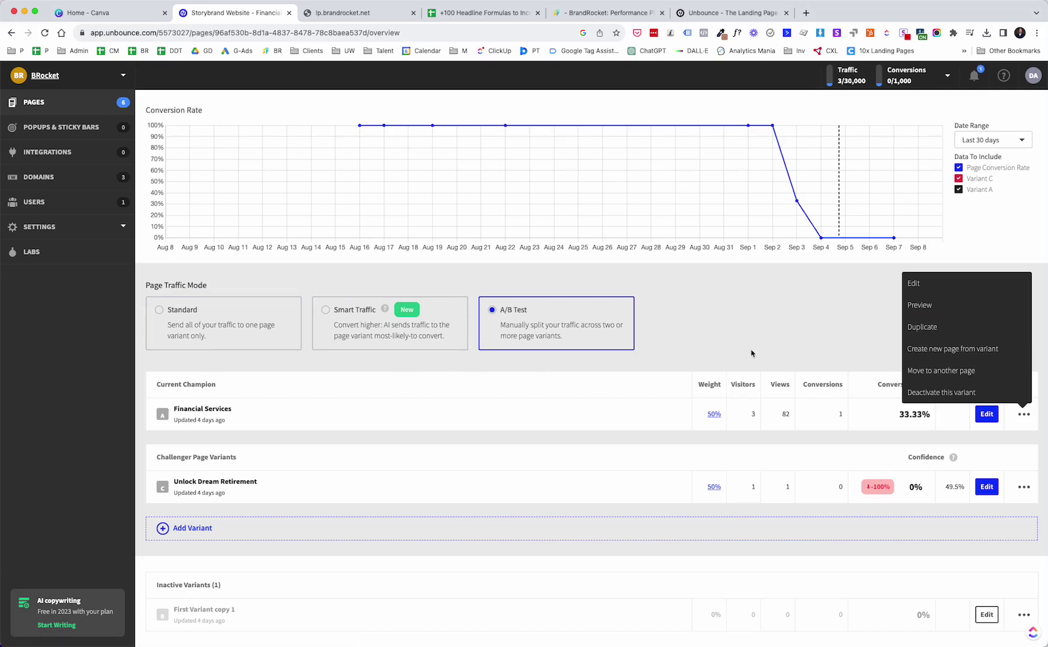
# Duplicate the Financial Services variant, creating challenger 'Financial Services copy 1' (variant D) at 0% weight
pyautogui.click(950, 328)
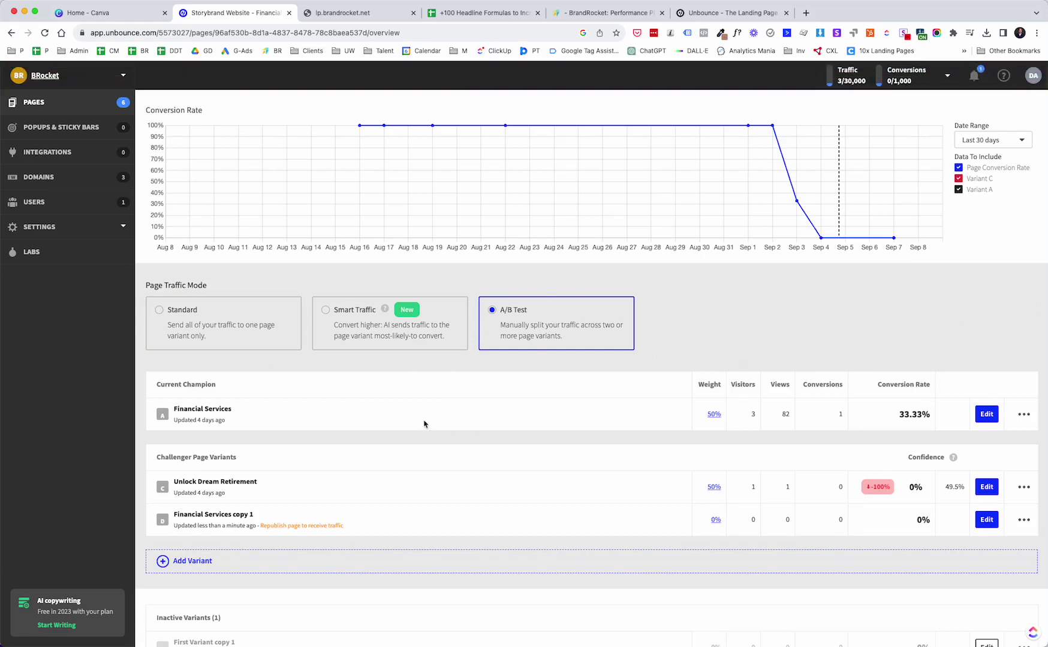
pyautogui.scroll(-1, 424, 424)
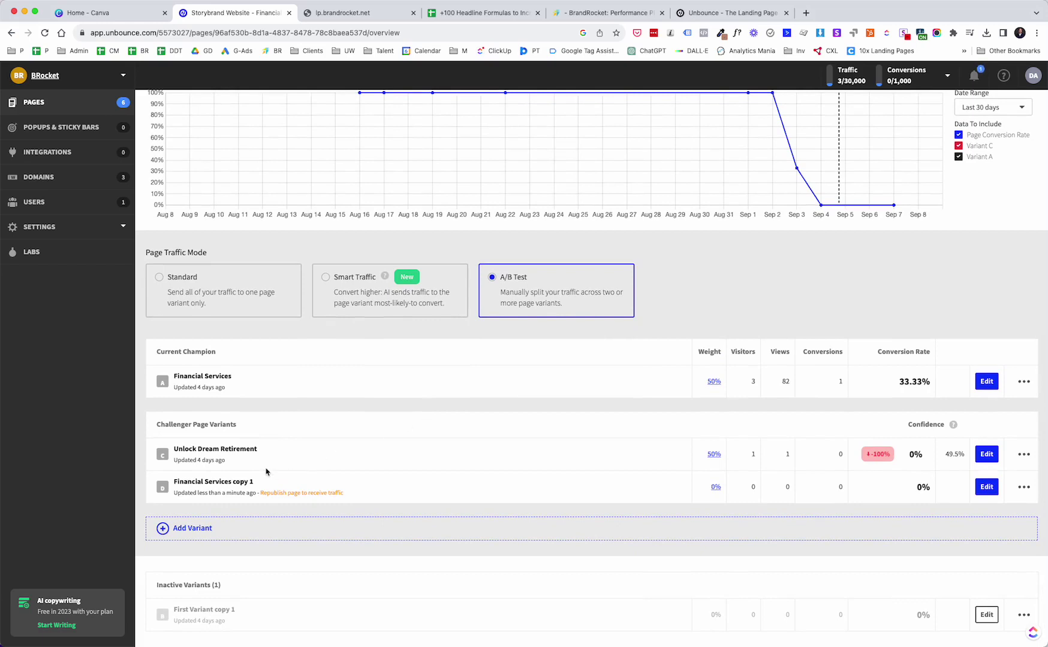
pyautogui.moveTo(224, 486)
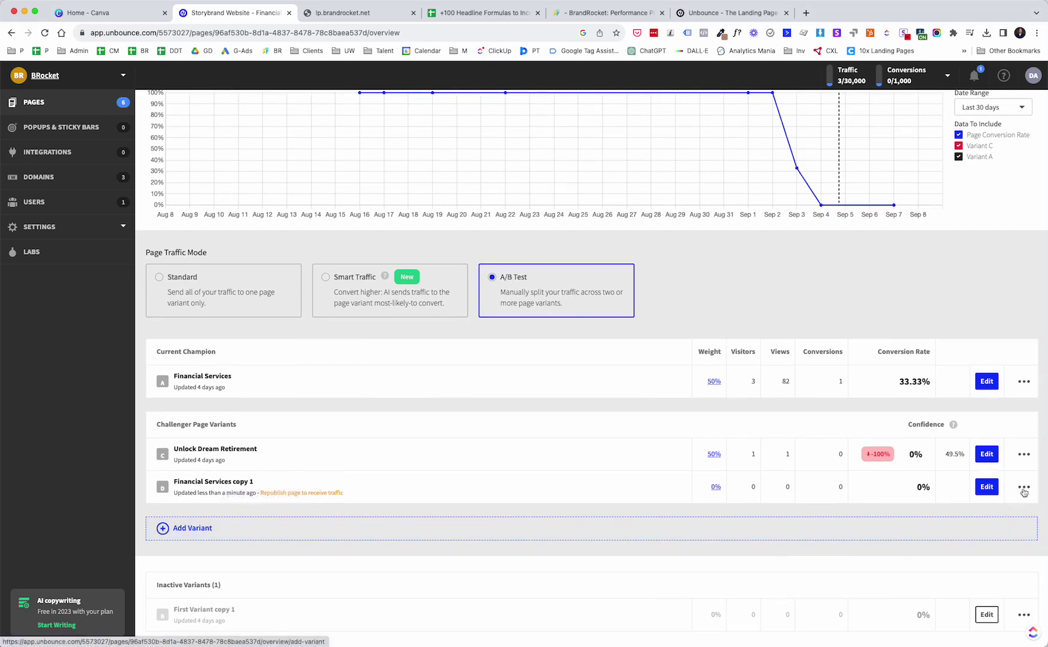
# Open variant D, 'Financial Services copy 1', in the editor and select its whole hero headline
pyautogui.click(988, 489)
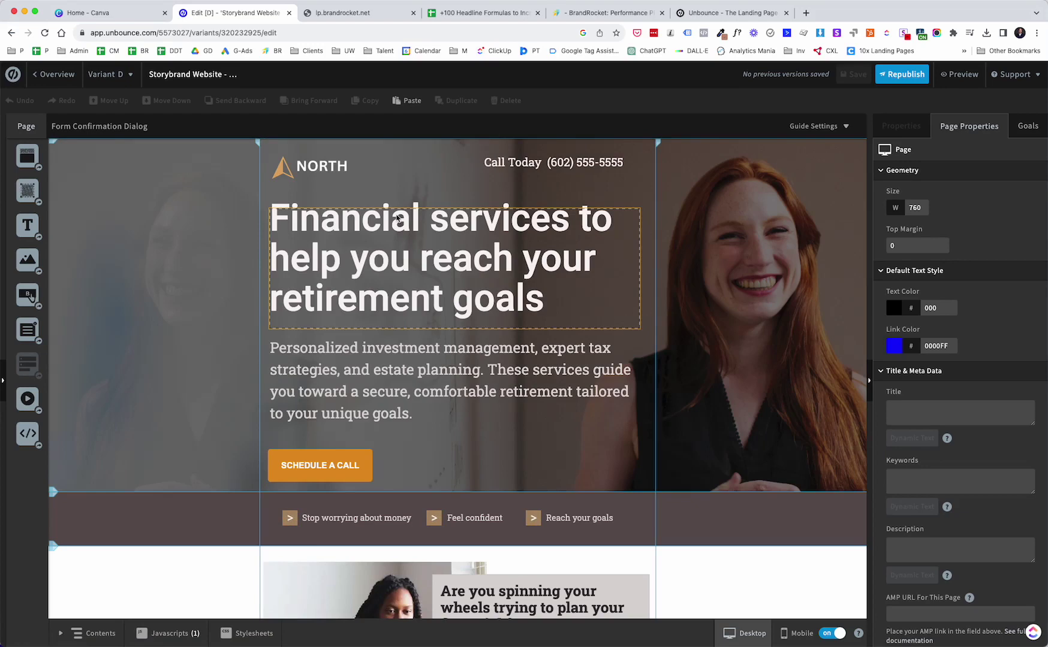
pyautogui.click(379, 217)
pyautogui.click(542, 300)
pyautogui.keyDown('shift'); pyautogui.click(273, 219); pyautogui.keyUp('shift')
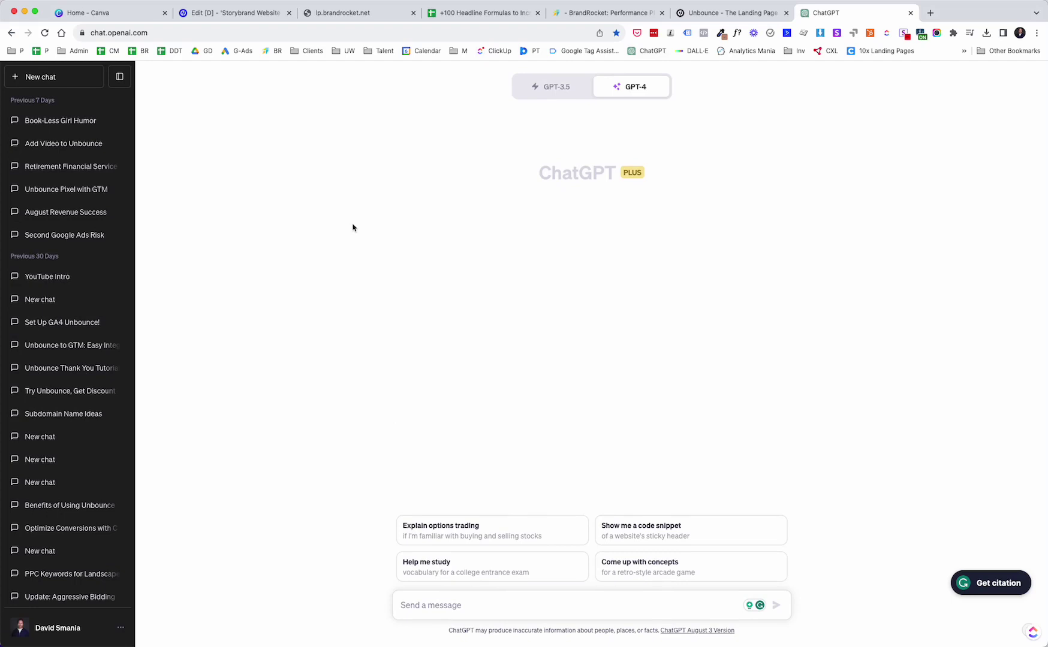
# Ask ChatGPT for 10 additional headline ideas based on the pasted current headline
pyautogui.write('give me 10 additional head')
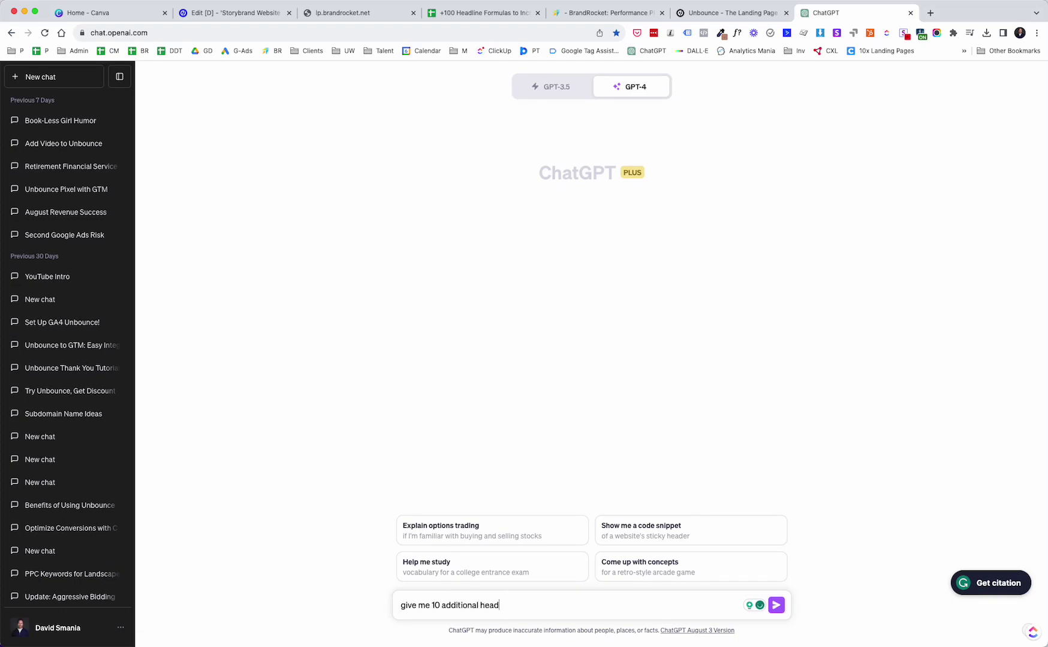
pyautogui.write('line ida')
pyautogui.press('BackSpace')
pyautogui.write('eas foer rthe')
pyautogui.press('BackSpace')
pyautogui.press('BackSpace')
pyautogui.press('BackSpace')
pyautogui.press('BackSpace')
pyautogui.write('r the following -')
pyautogui.press('super+v')
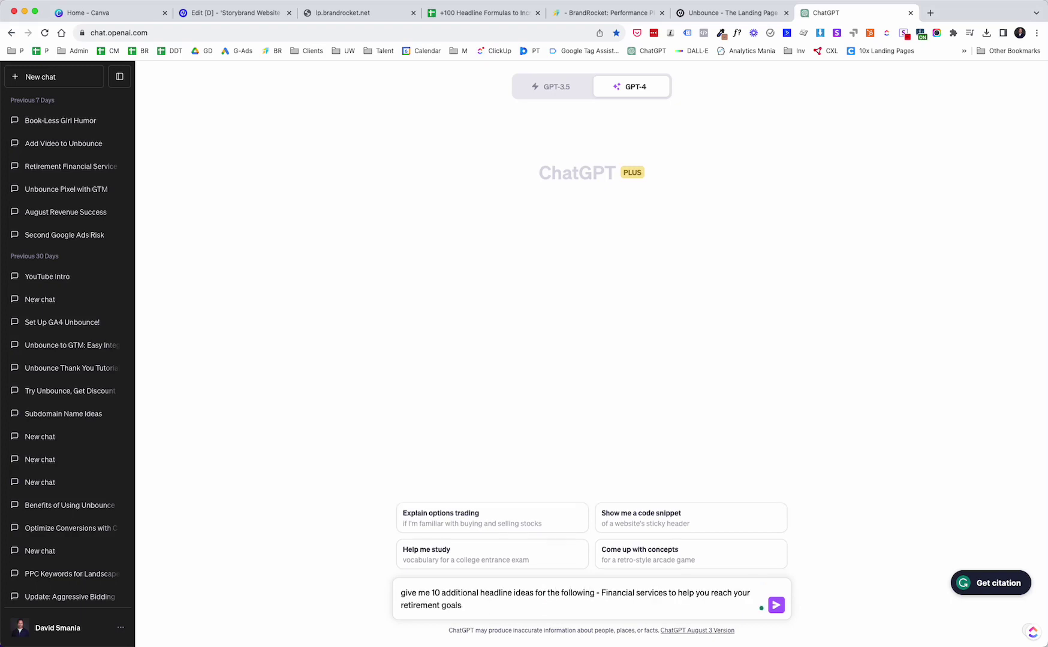
pyautogui.click(776, 606)
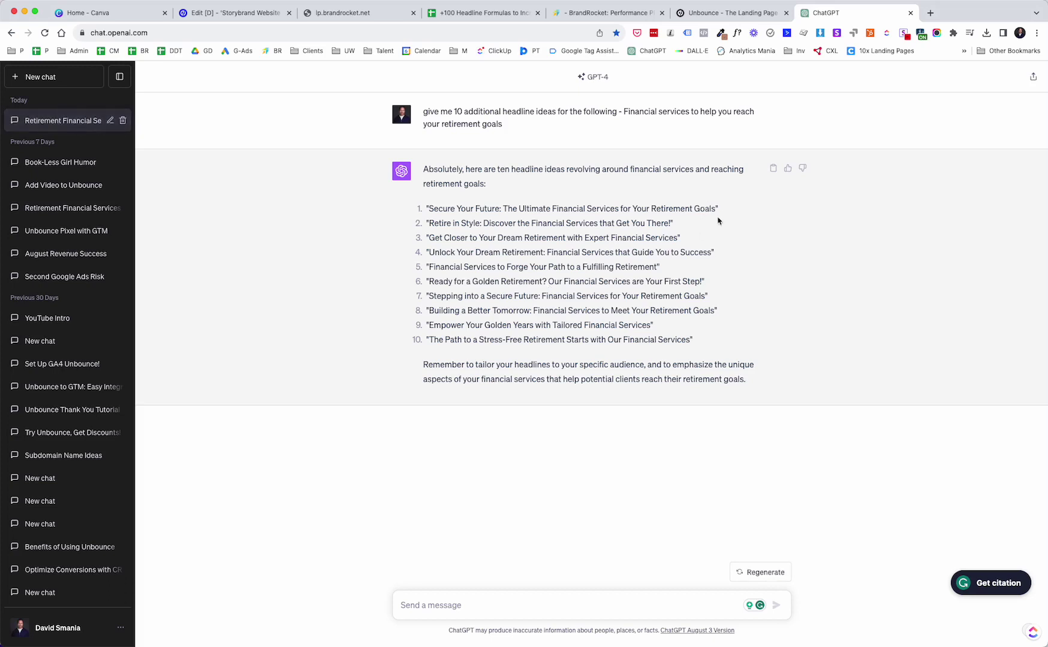
# Copy the first suggested headline from ChatGPT's ten retirement-focused ideas
pyautogui.moveTo(716, 209); pyautogui.dragTo(426, 208)
pyautogui.rightClick(428, 208)
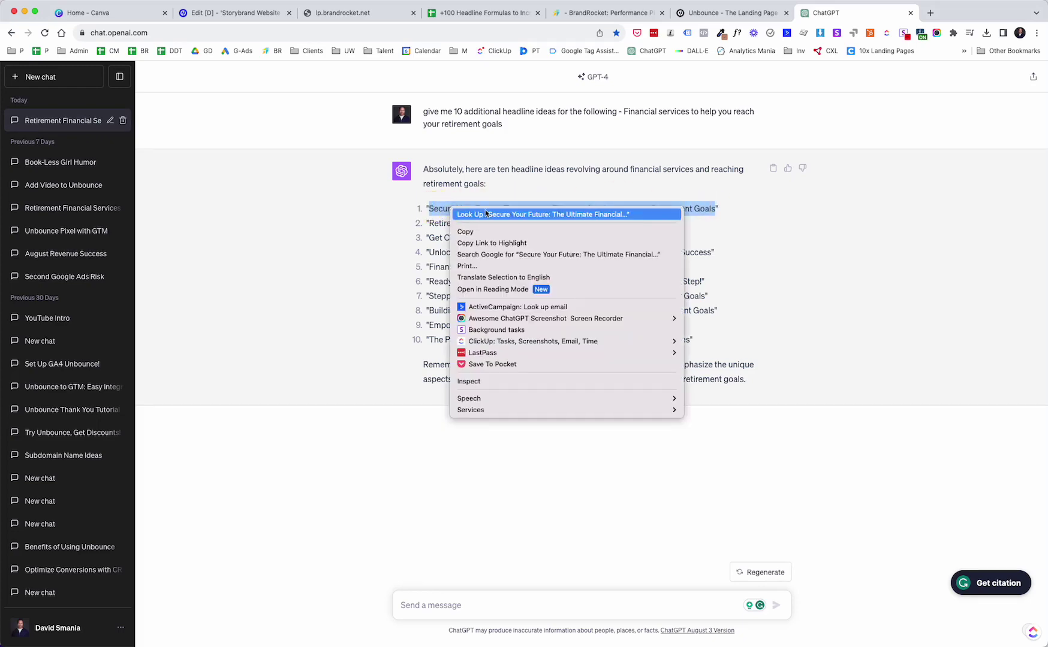
pyautogui.click(484, 232)
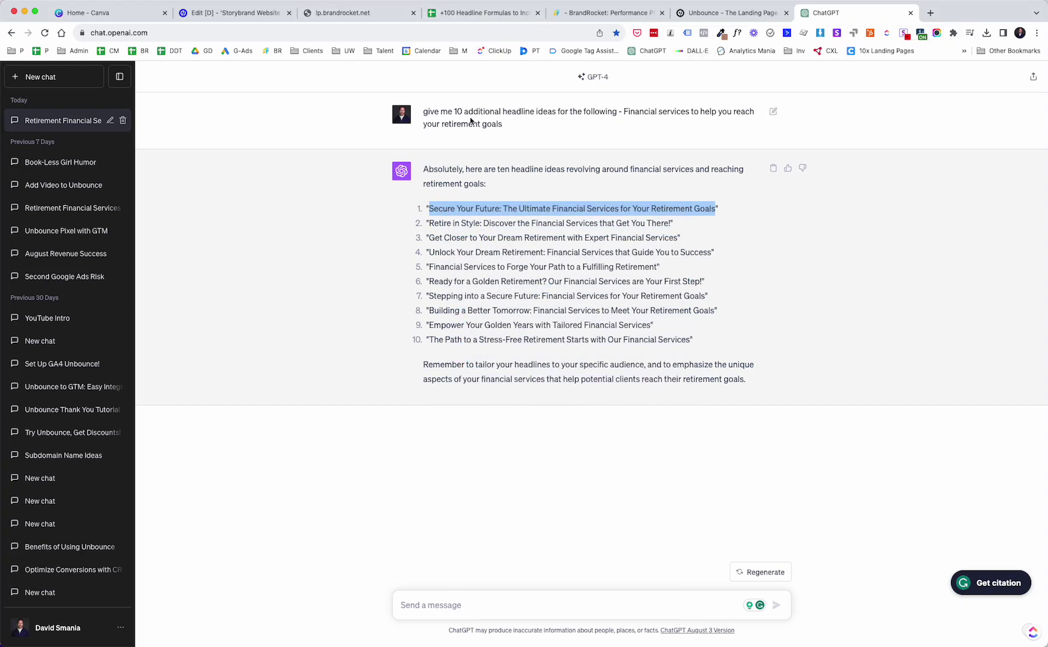
pyautogui.click(249, 13)
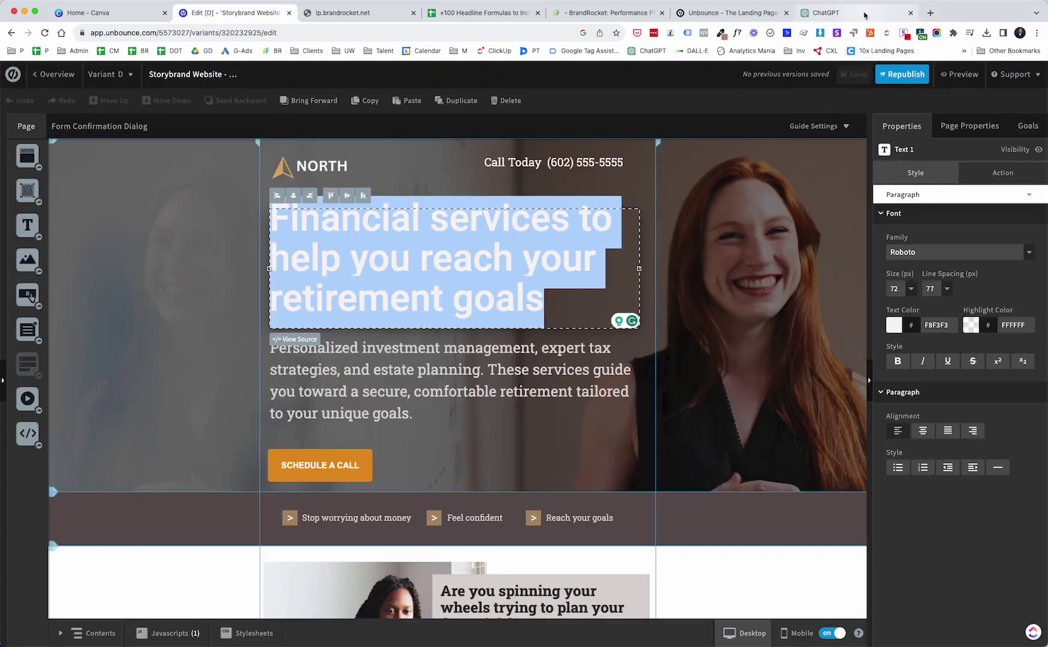
pyautogui.click(865, 14)
# Ask ChatGPT to redo the headlines under 15 words and select 'Retire with Confidence and Comfort!'
pyautogui.click(436, 612)
pyautogui.write('Do')
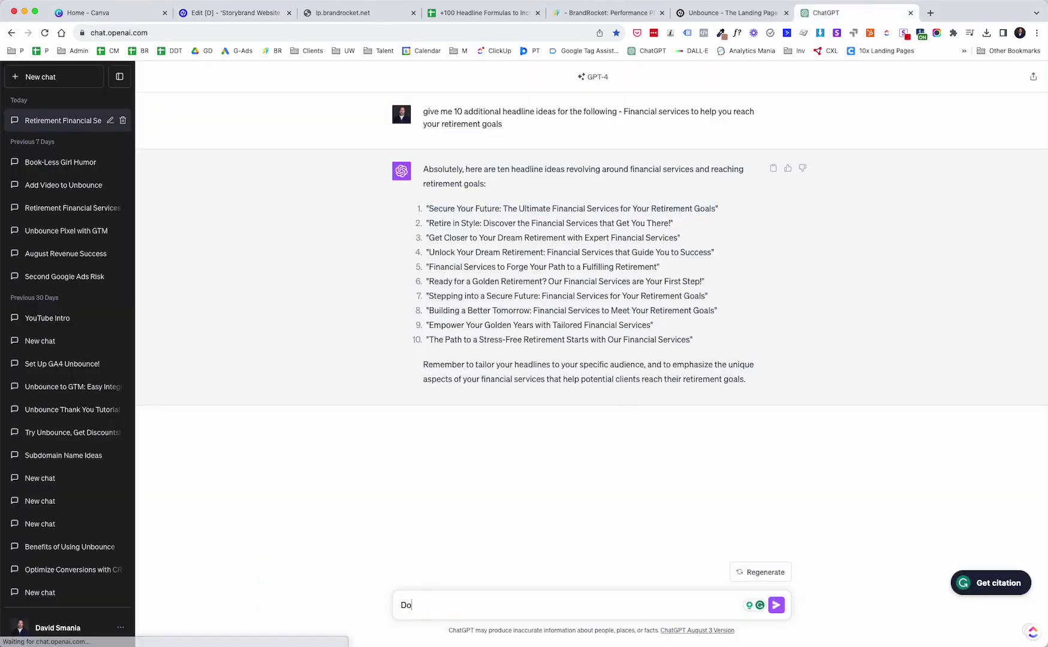
pyautogui.write(' it again but k')
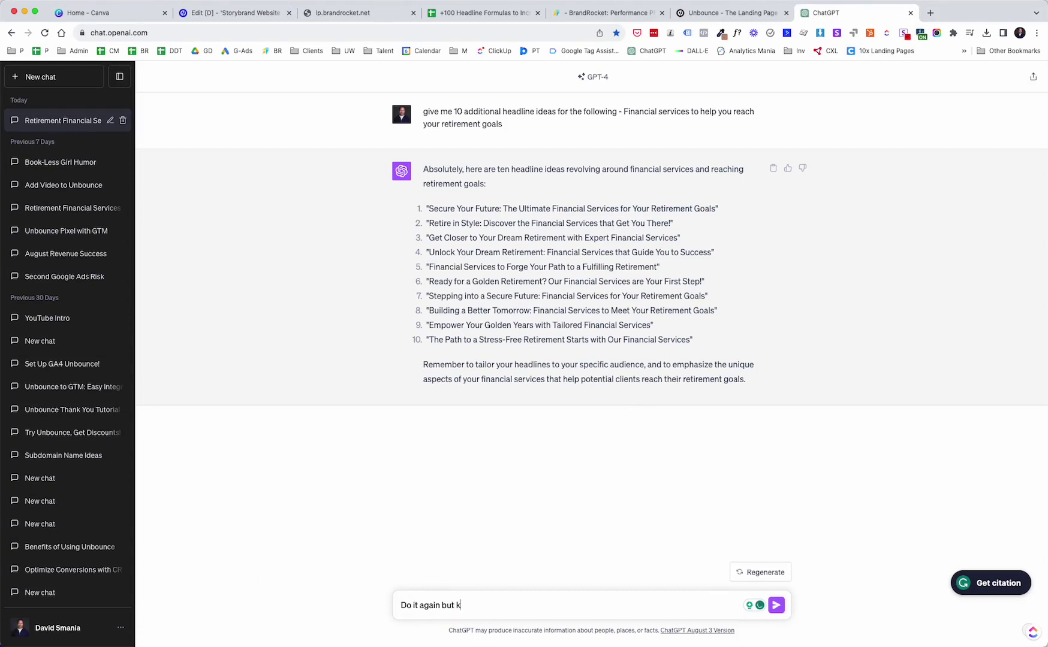
pyautogui.write('eep wod')
pyautogui.write('rd count und')
pyautogui.write('er')
pyautogui.write(' 15')
pyautogui.press('Return')
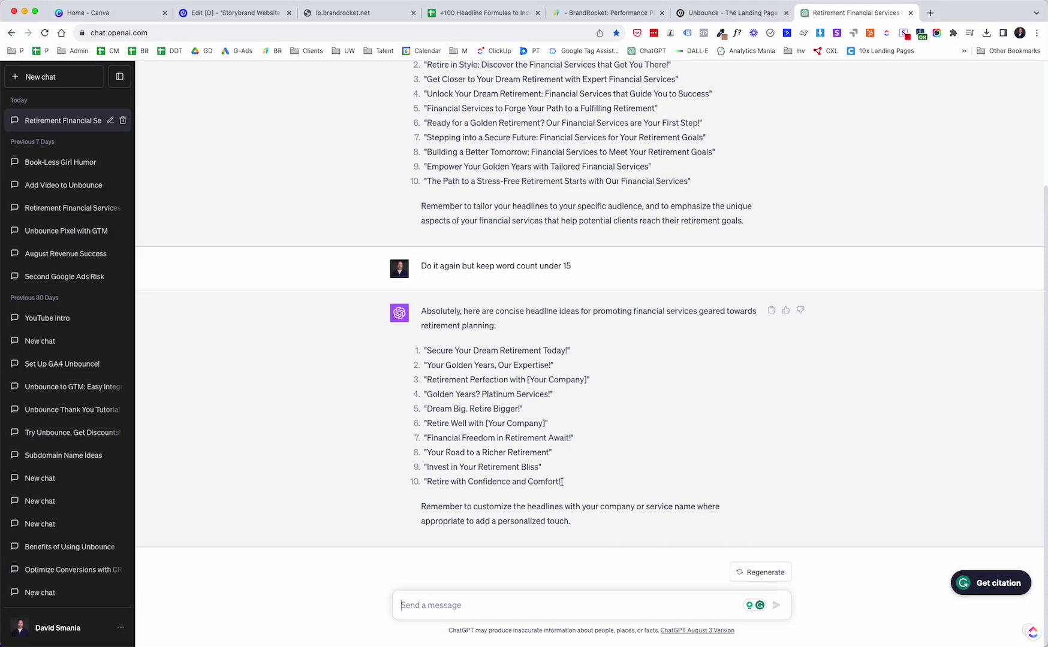
pyautogui.moveTo(559, 483); pyautogui.dragTo(428, 483)
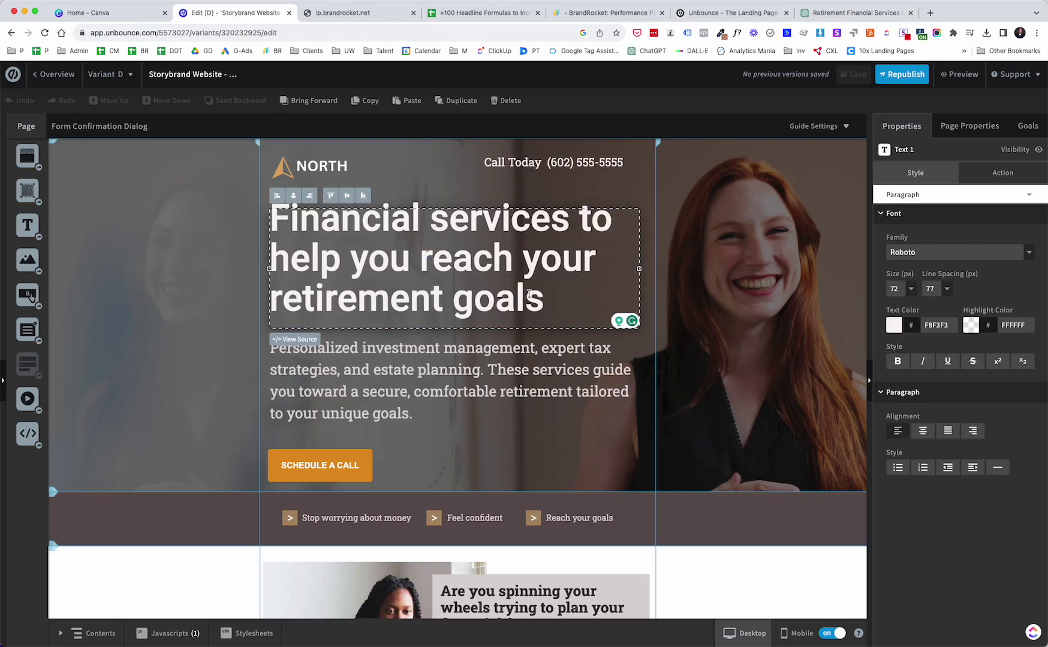
# Replace variant D's hero headline with 'Retire with Confidence and Comfort' and save the page
pyautogui.moveTo(544, 298); pyautogui.dragTo(299, 247)
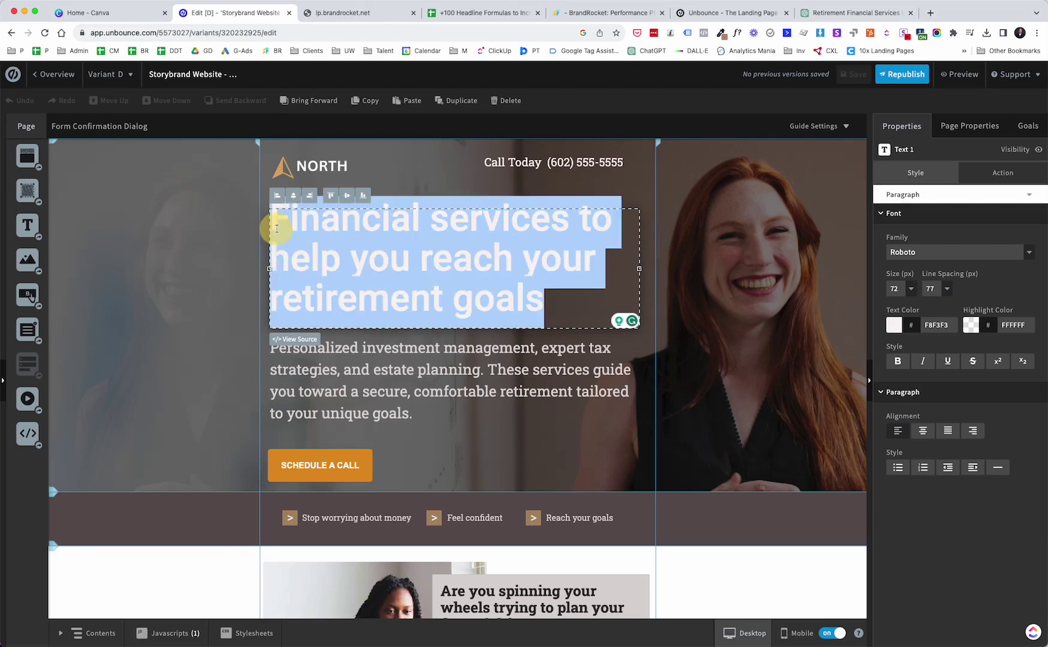
pyautogui.press('super+v')
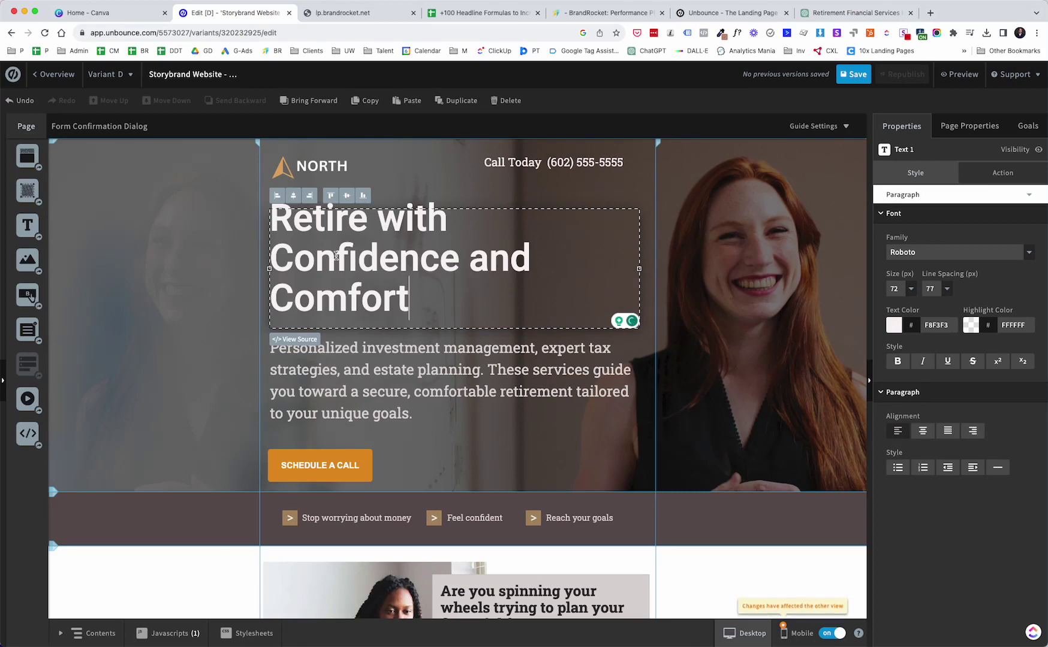
pyautogui.click(436, 187)
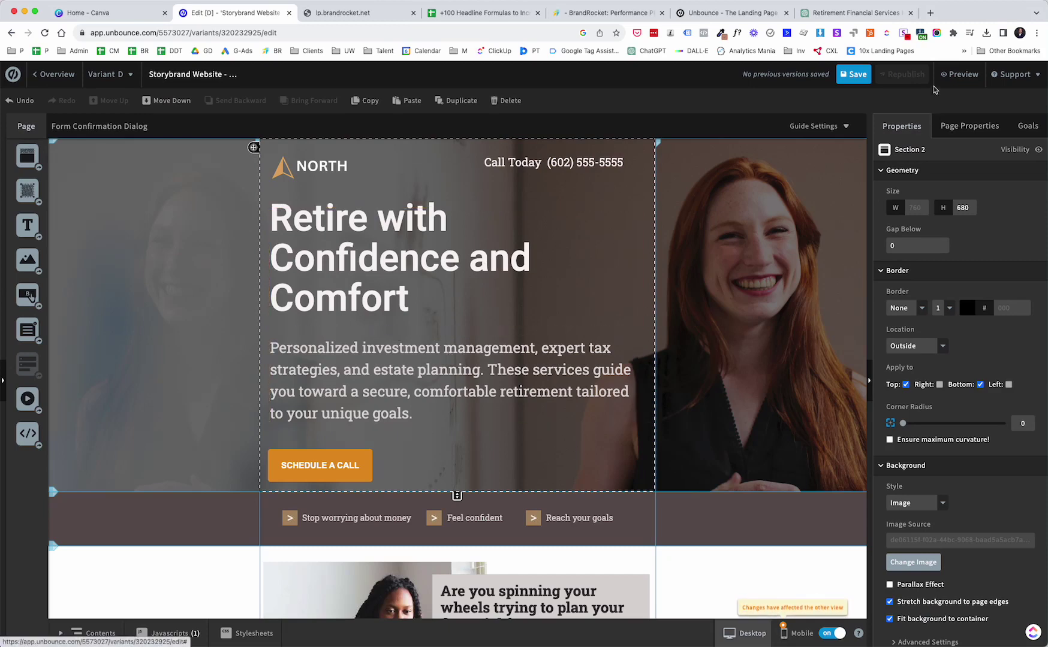
pyautogui.click(862, 77)
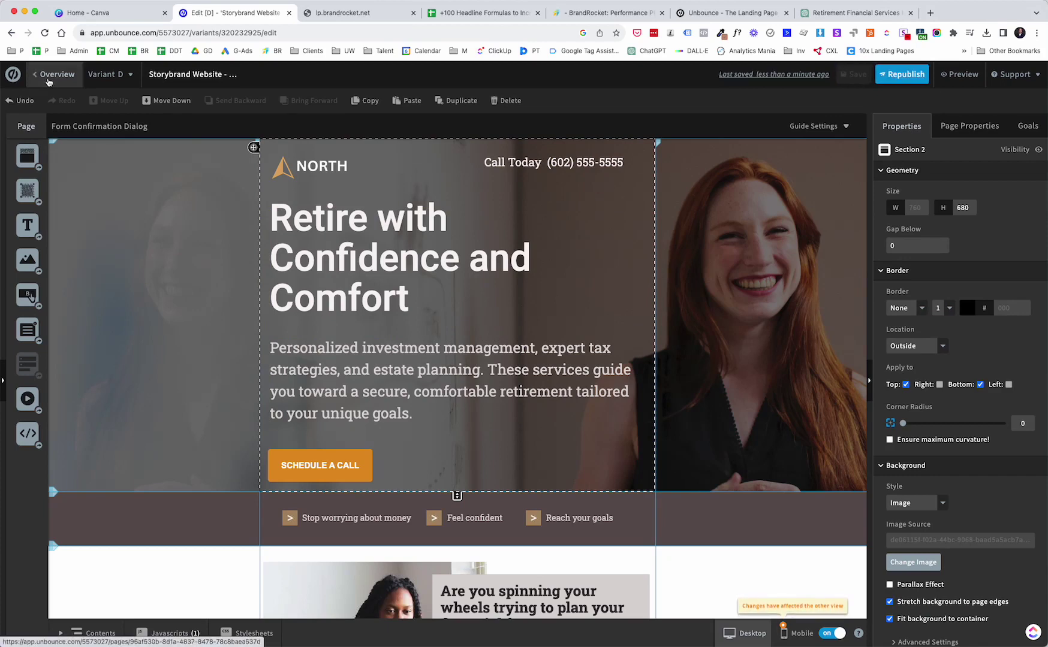
# On the overview, rename variant 'Financial Services copy 1' to 'Retire with Confidence and Comfort'
pyautogui.click(49, 81)
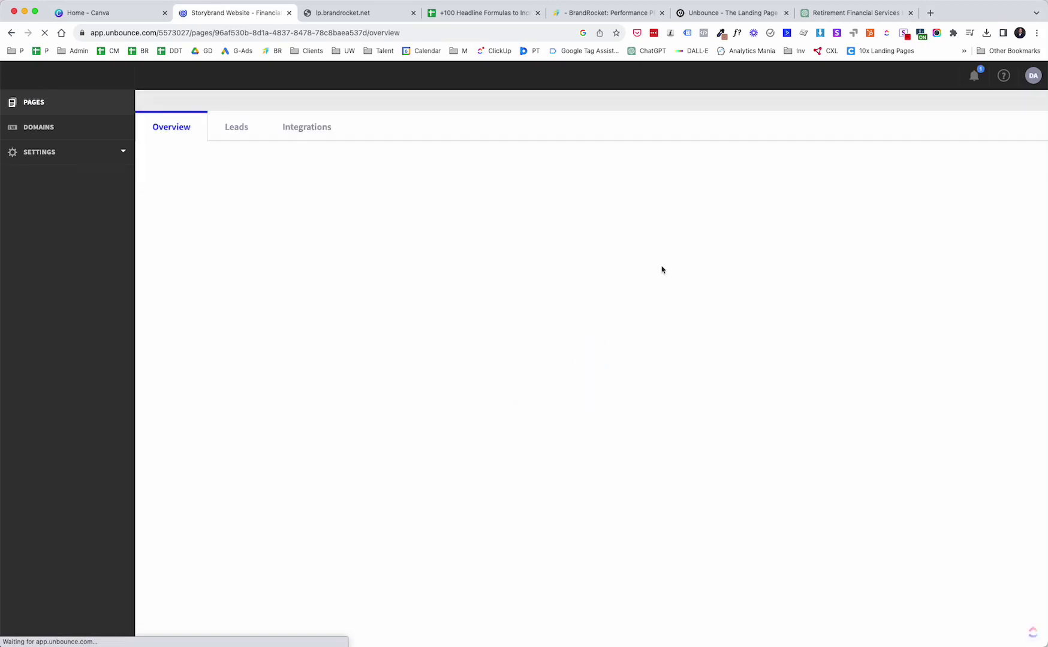
pyautogui.scroll(-4, 652, 261)
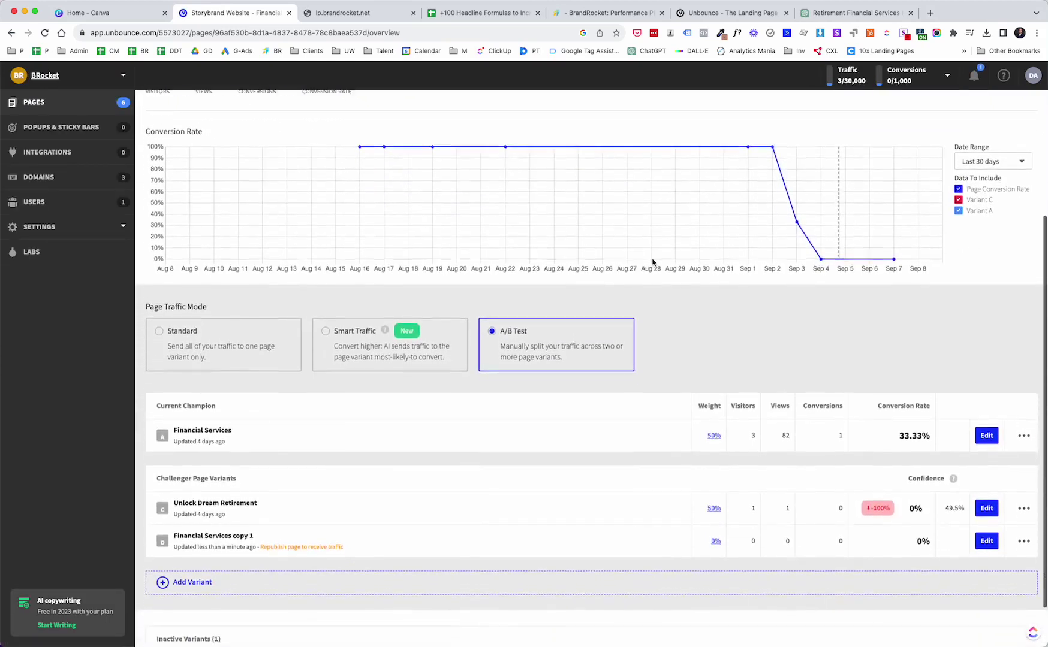
pyautogui.scroll(-1, 652, 261)
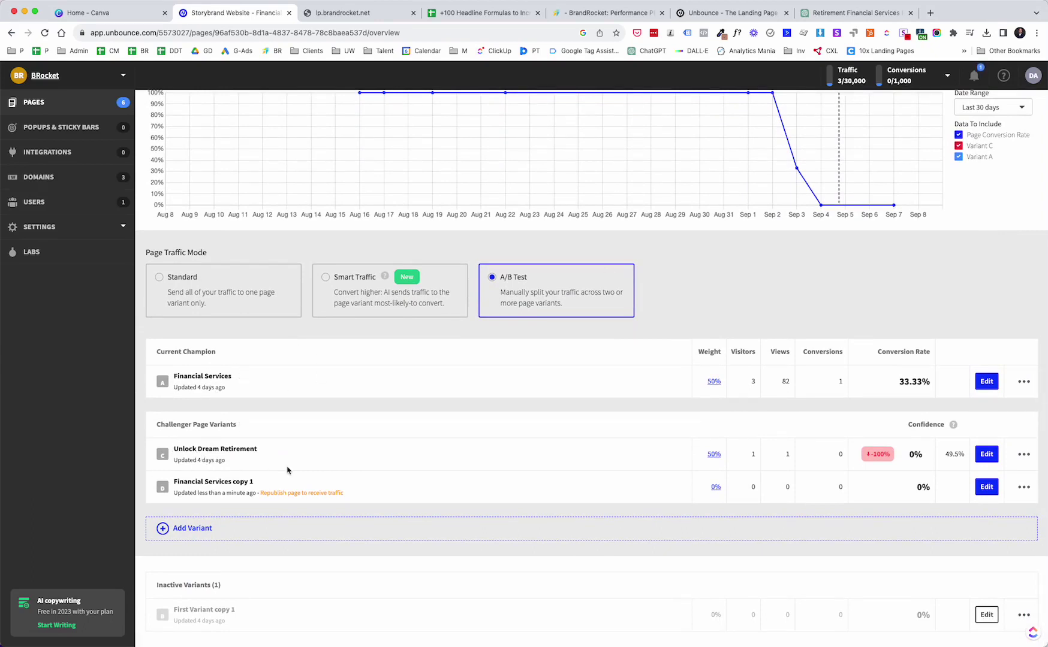
pyautogui.click(262, 483)
pyautogui.moveTo(252, 488); pyautogui.dragTo(174, 488)
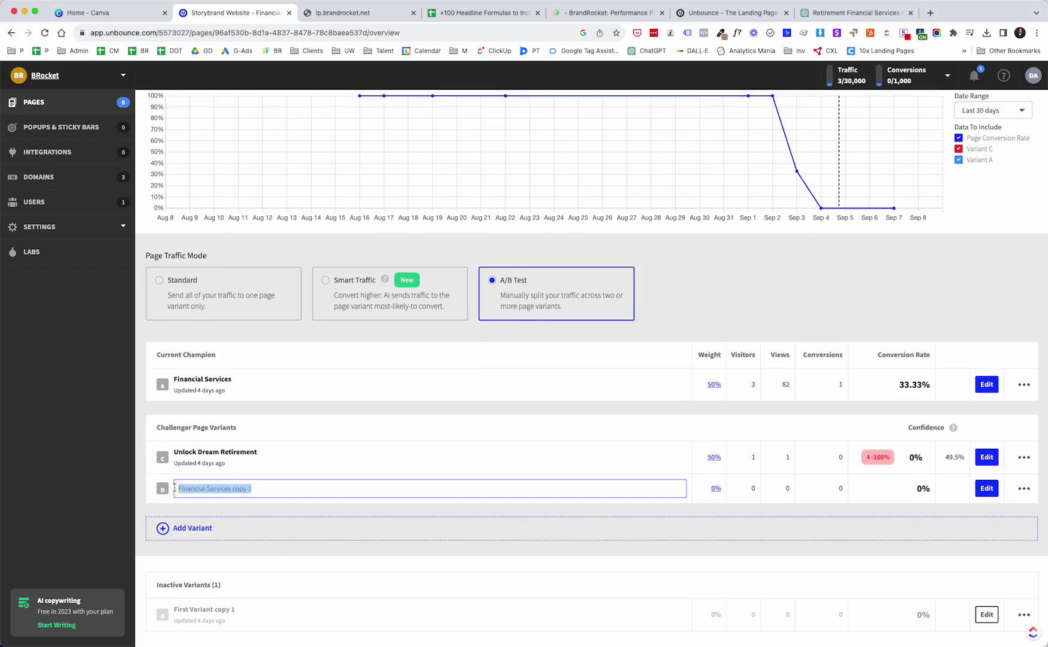
pyautogui.press('super+v')
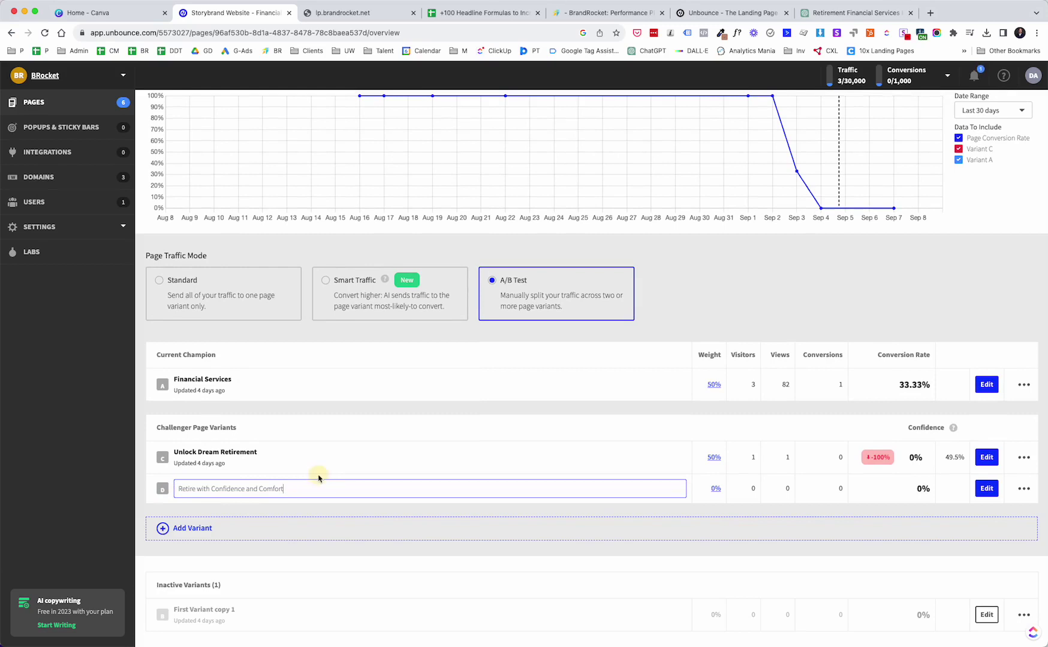
pyautogui.press('Return')
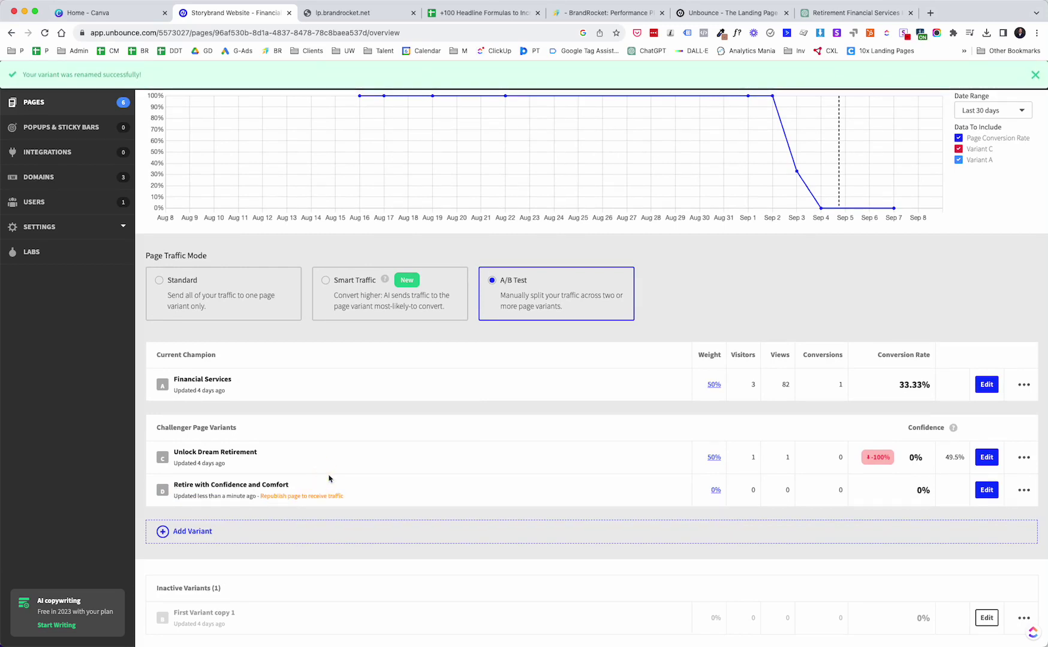
# Change the variant weights from 50 to 33% Financial Services, 33% Unlock Dream Retirement, 34% Retire with Confidence
pyautogui.click(714, 385)
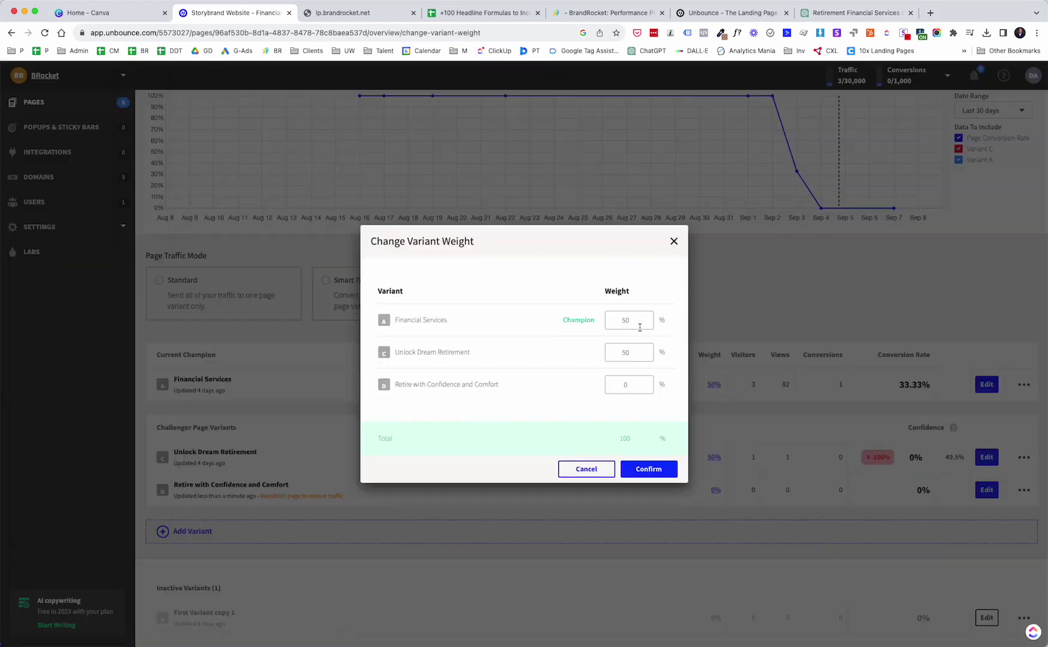
pyautogui.doubleClick(619, 322)
pyautogui.write('33')
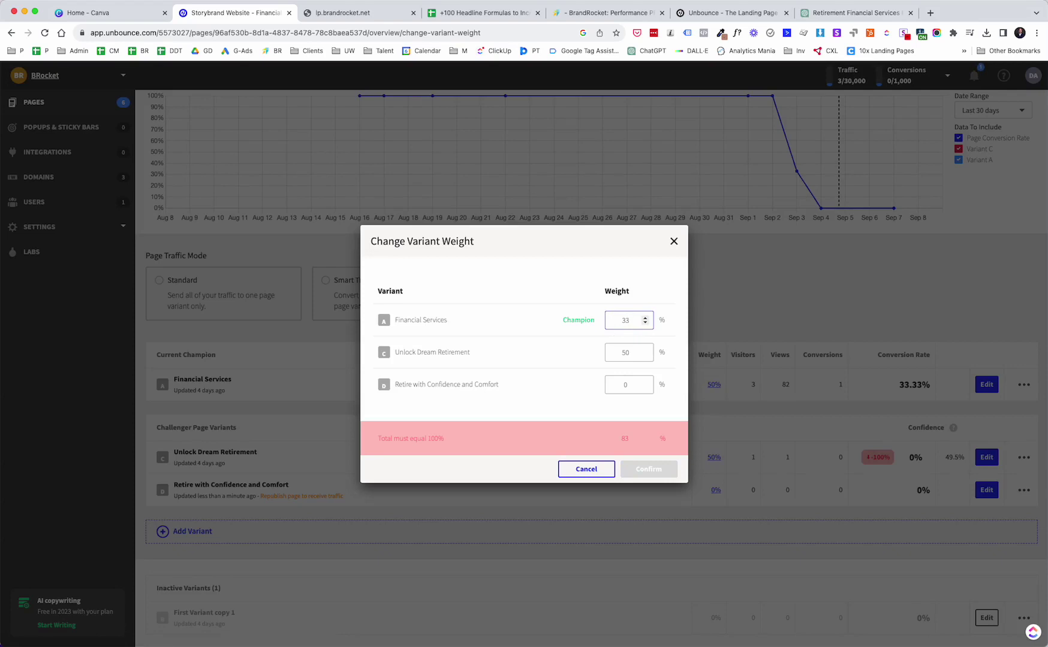
pyautogui.doubleClick(626, 320)
pyautogui.doubleClick(627, 353)
pyautogui.write('33')
pyautogui.doubleClick(624, 386)
pyautogui.write('33')
pyautogui.press('BackSpace')
pyautogui.write('4')
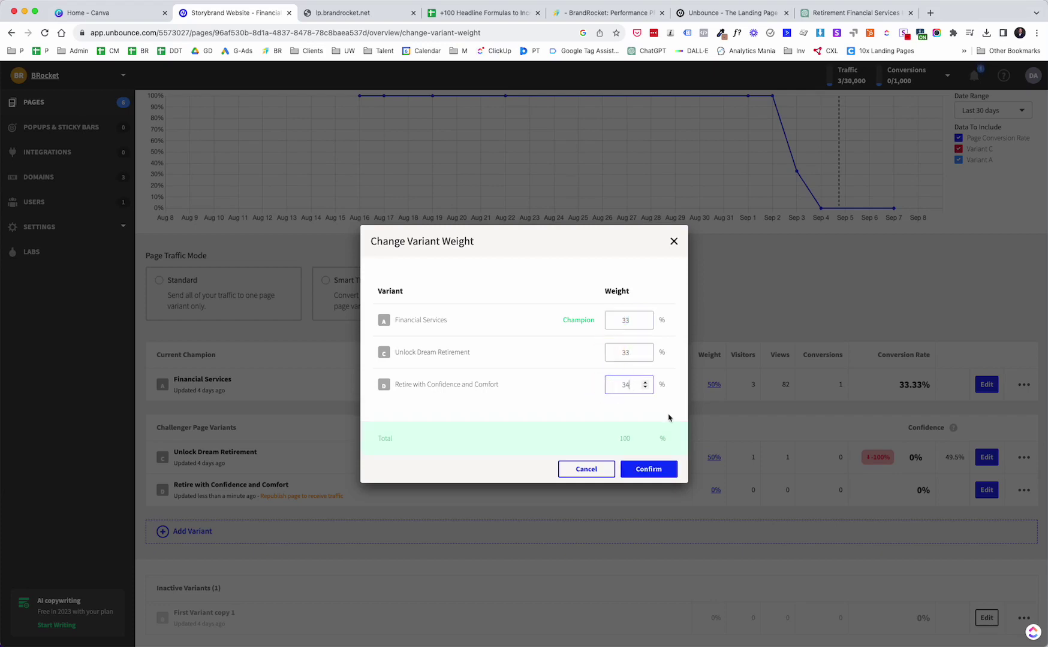
pyautogui.click(652, 471)
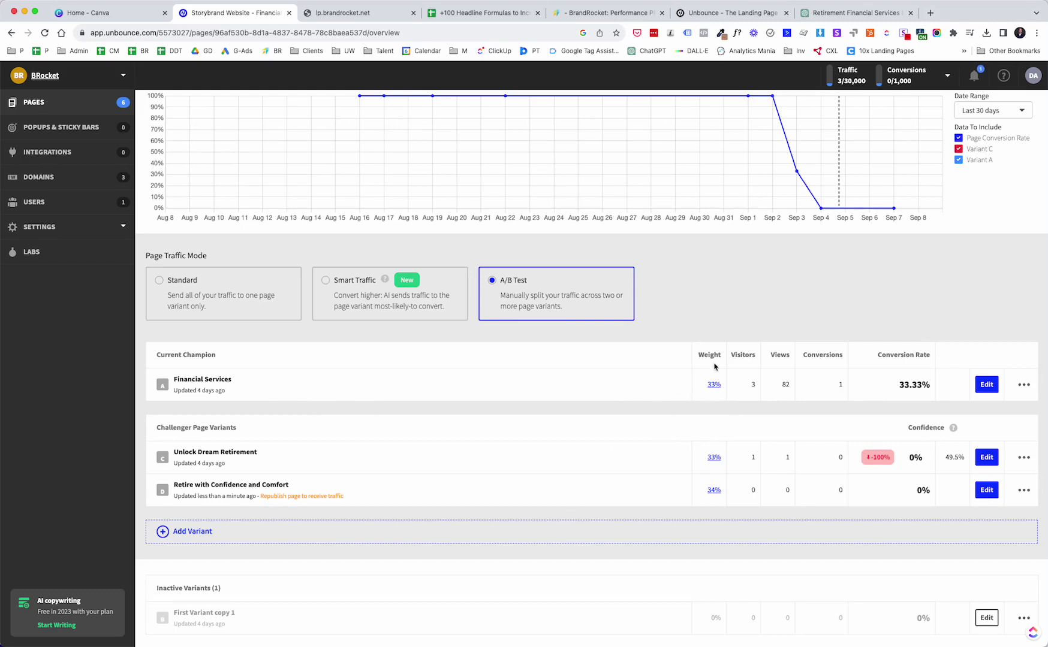
pyautogui.scroll(-1, 665, 396)
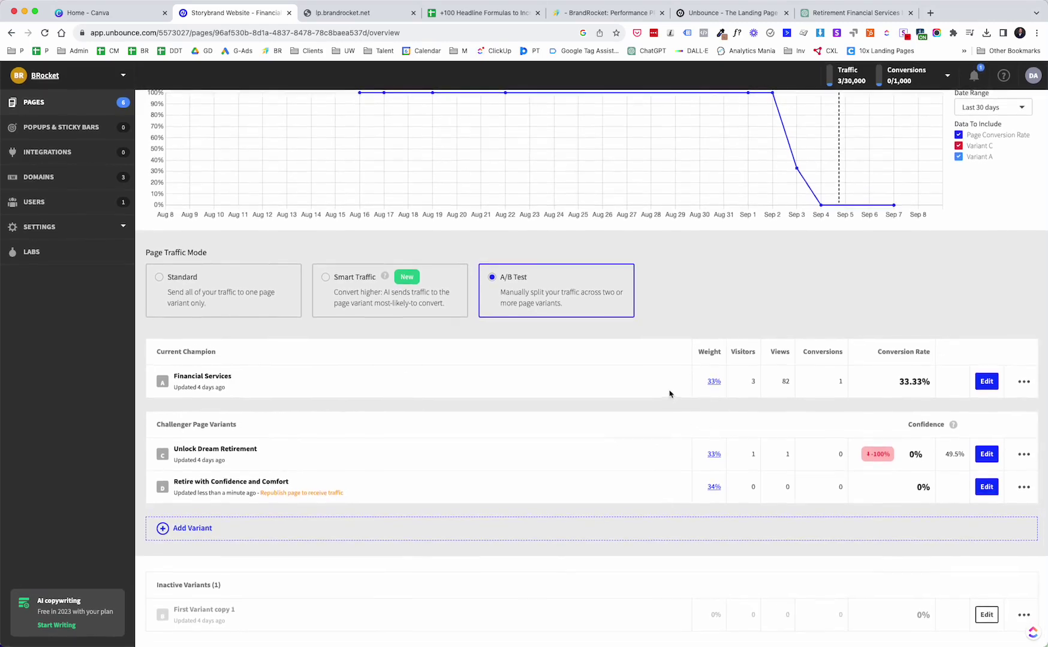
pyautogui.scroll(1, 714, 400)
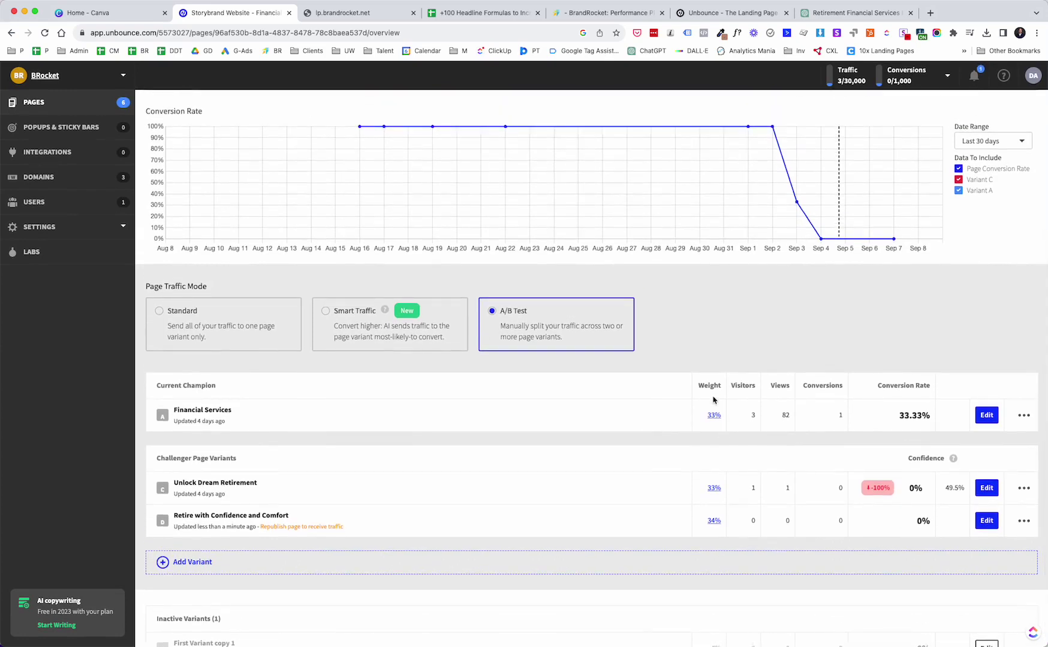
pyautogui.scroll(4, 567, 451)
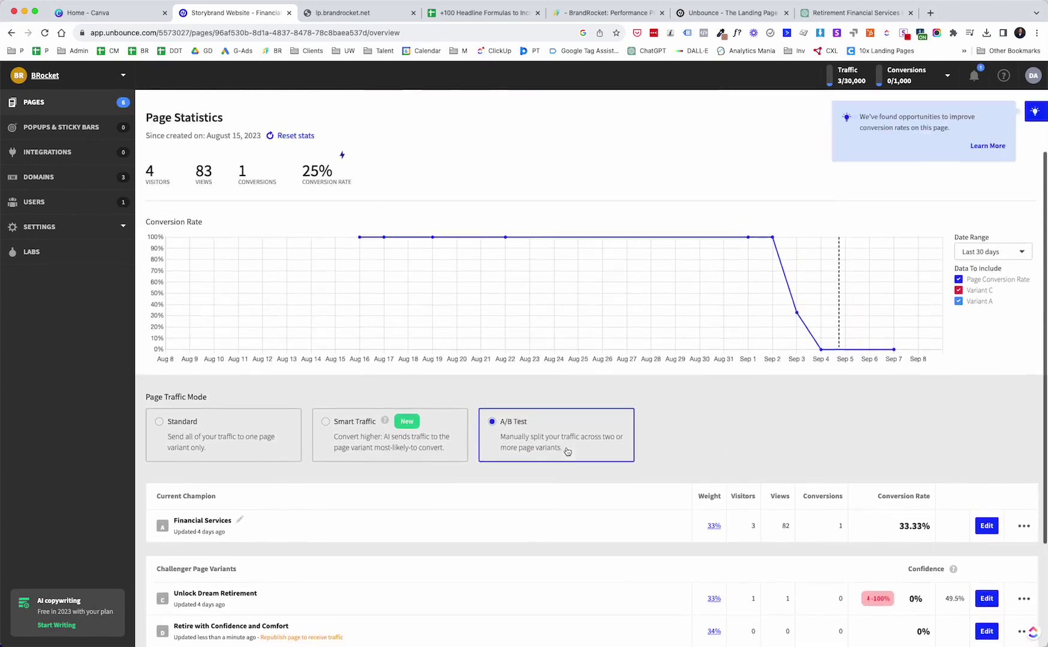
pyautogui.scroll(2, 567, 451)
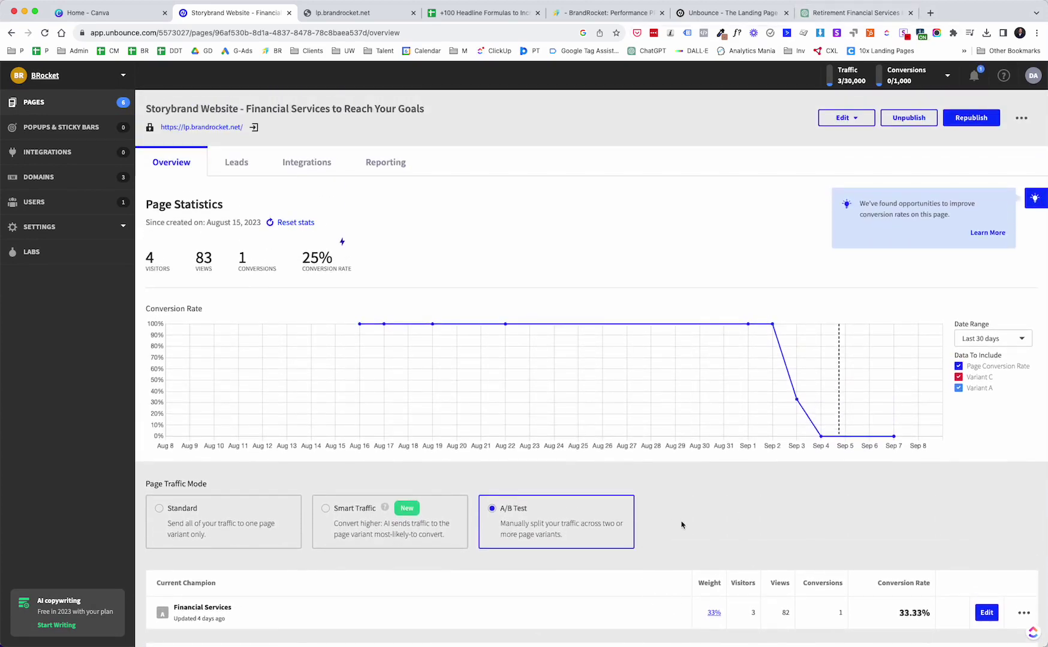
# Republish the Storybrand Financial Services page to put the 33/33/34 split live
pyautogui.click(970, 118)
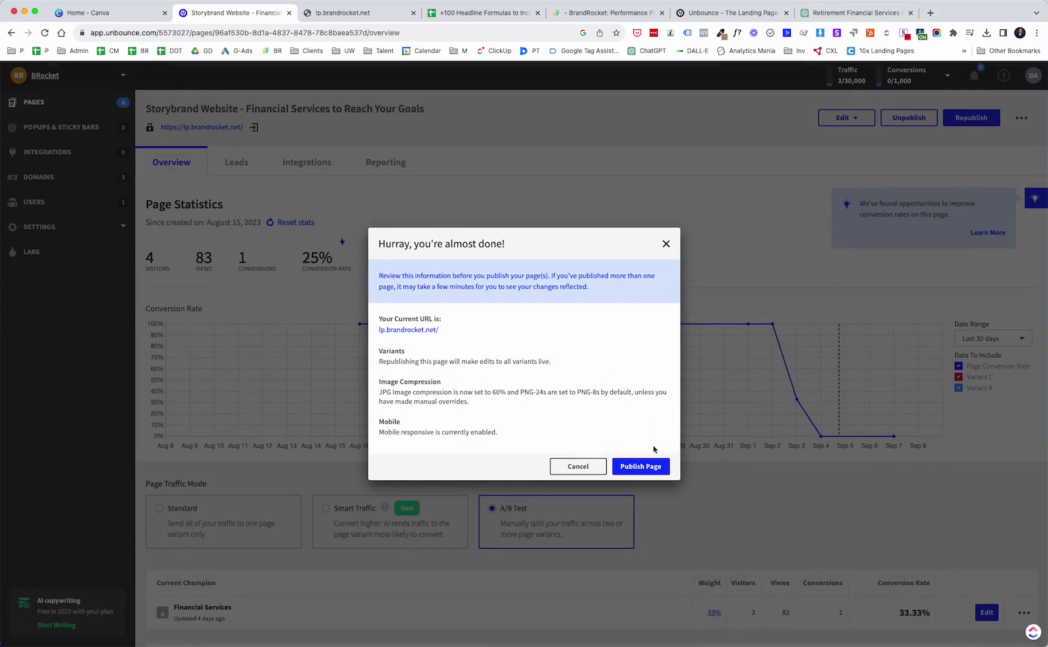
pyautogui.click(640, 466)
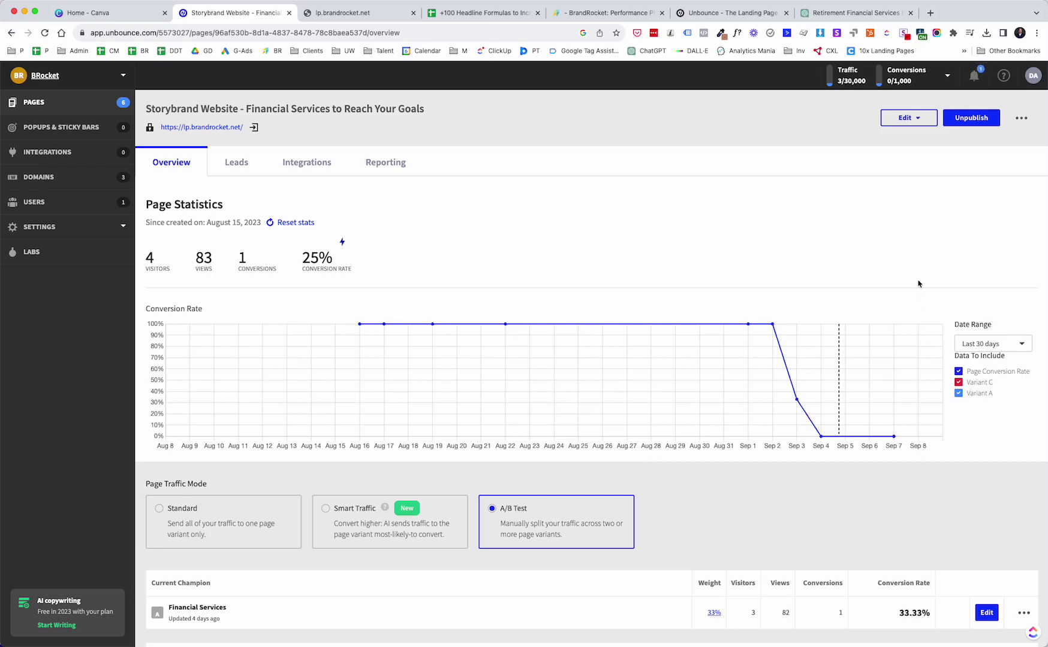
# Scroll to the variant table and view the Confidence explanation for the weighted variants
pyautogui.scroll(-5, 524, 338)
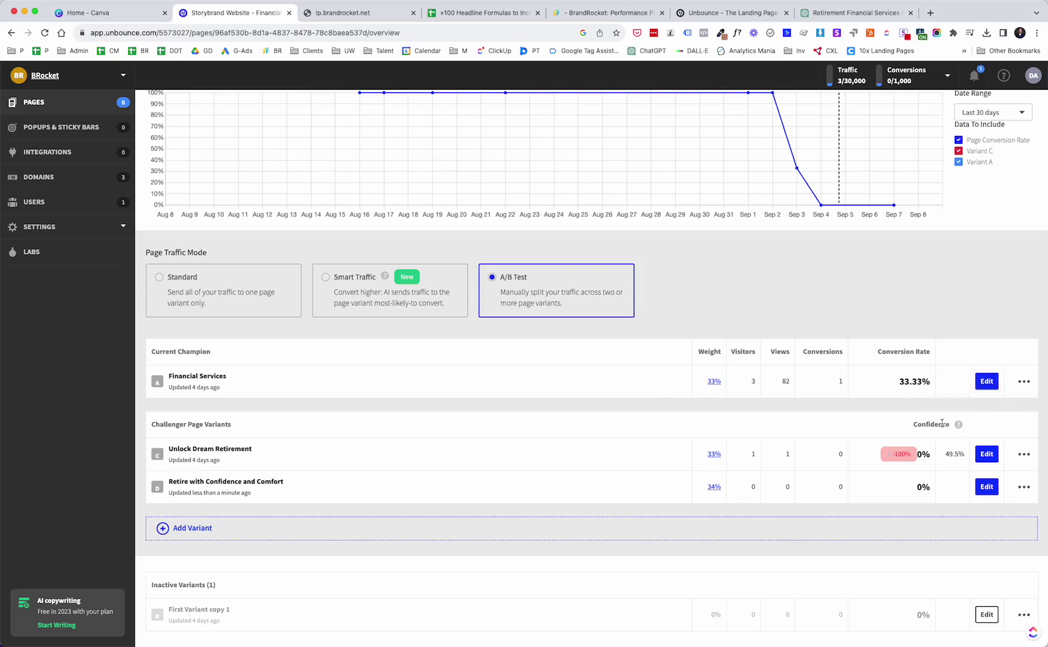
pyautogui.moveTo(963, 428)
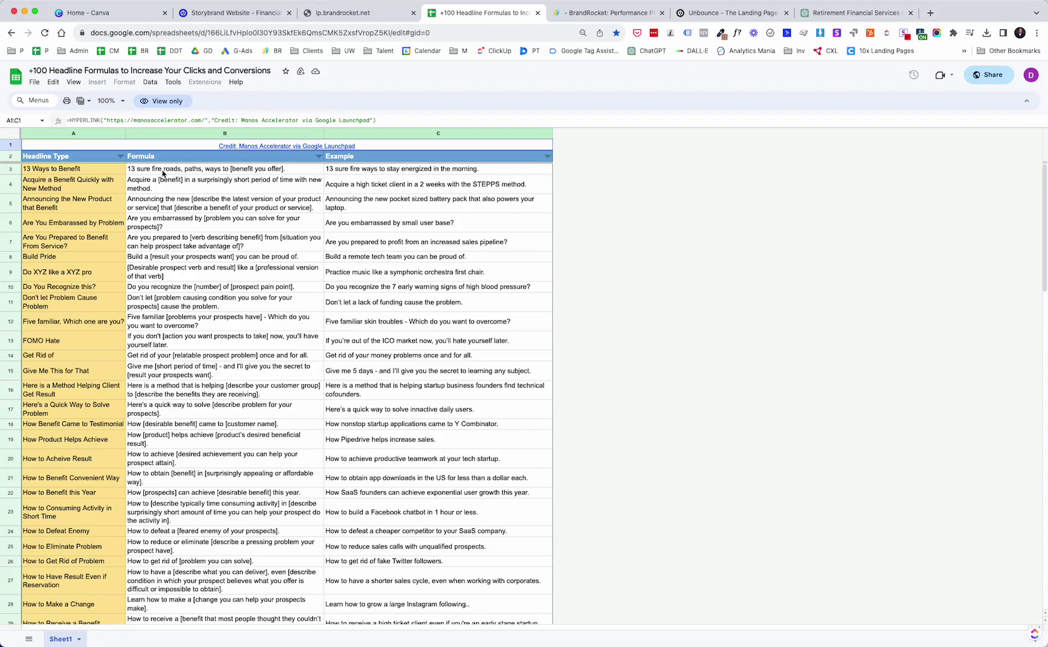
pyautogui.scroll(-10, 388, 215)
pyautogui.scroll(-10, 392, 235)
pyautogui.scroll(-3, 276, 285)
pyautogui.scroll(5, 226, 295)
pyautogui.scroll(10, 226, 295)
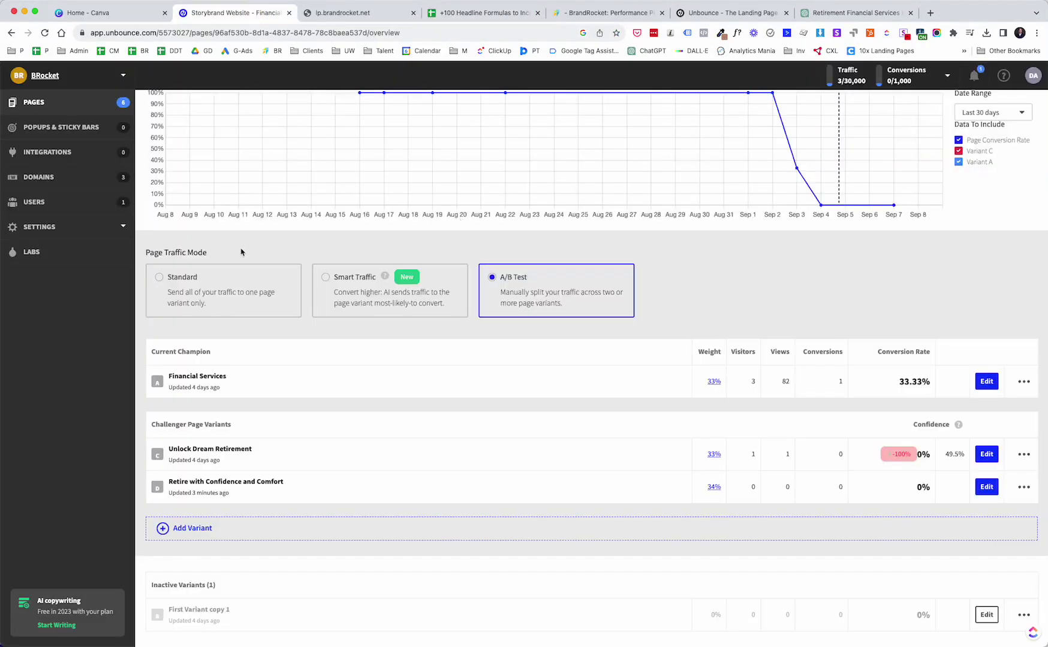
# Review the Page Traffic Mode options, reading the Smart Traffic and Standard descriptions while keeping A/B Test
pyautogui.scroll(2, 241, 250)
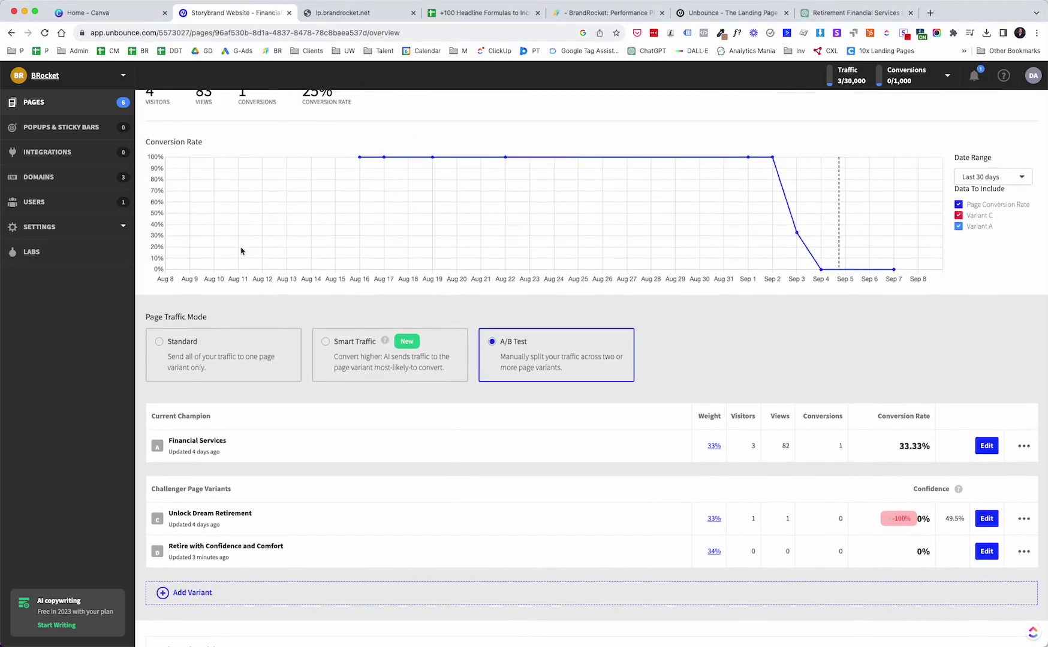
pyautogui.scroll(-1, 241, 268)
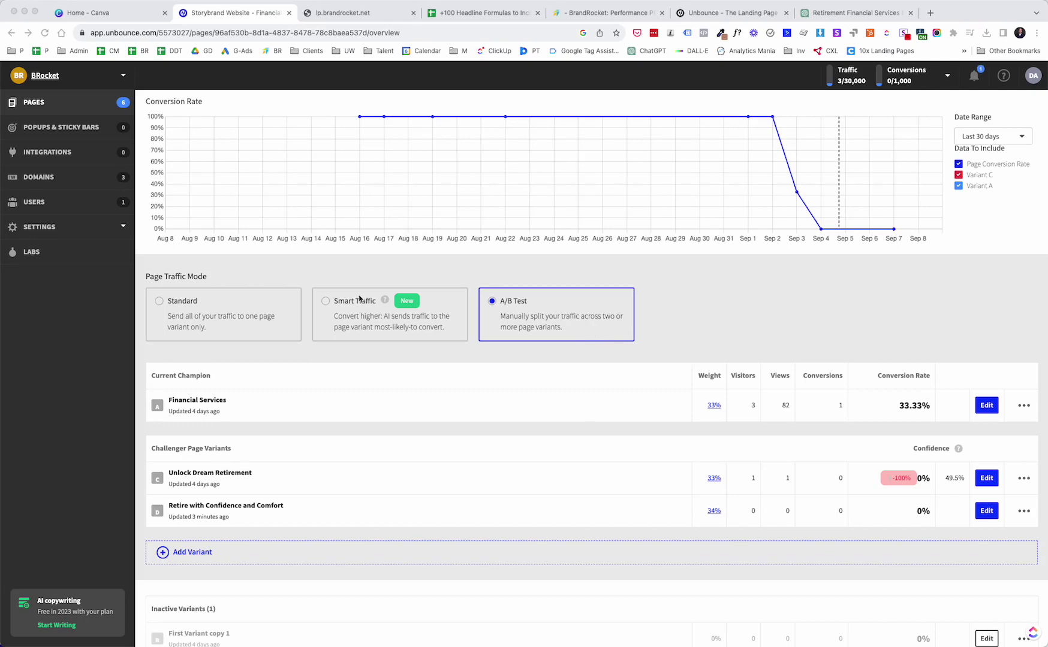
pyautogui.click(355, 278)
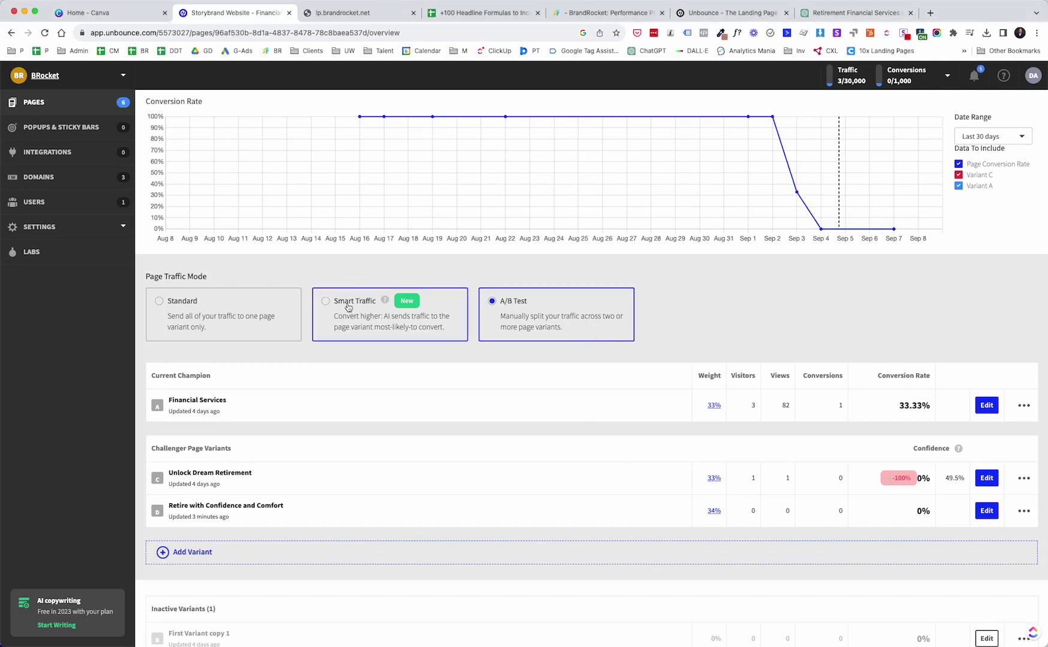
pyautogui.moveTo(387, 302)
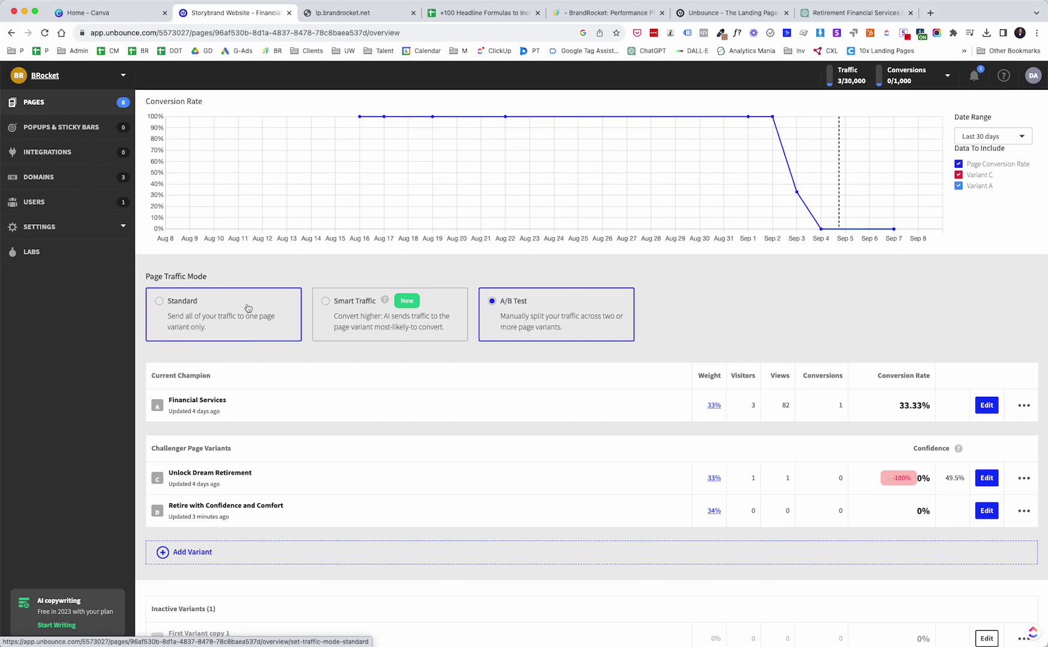
pyautogui.scroll(-1, 248, 308)
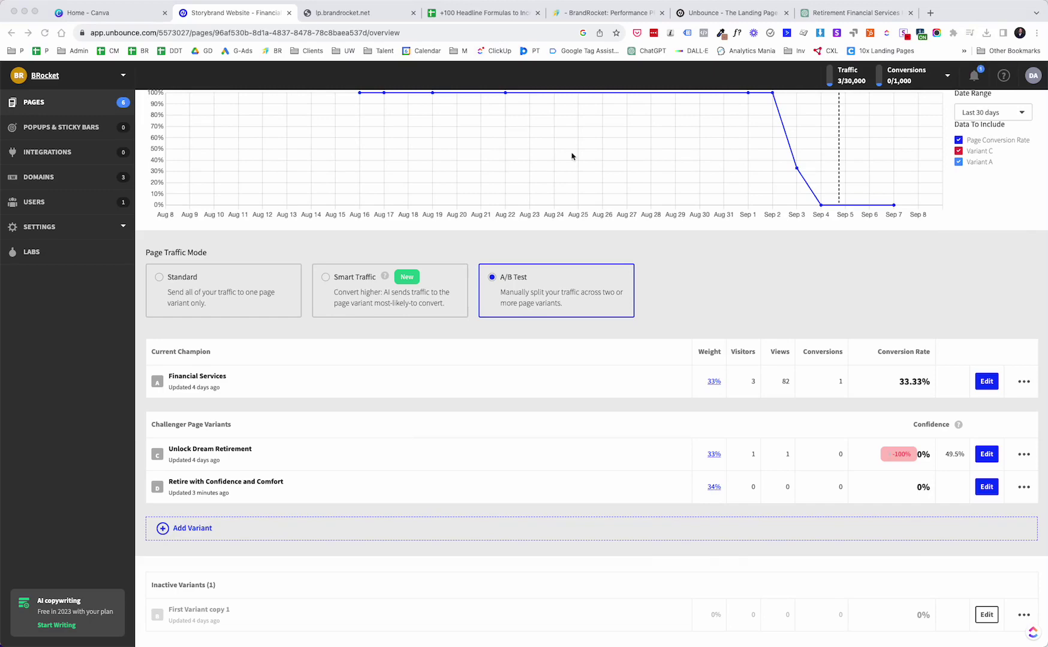
# Switch to the unbounce.com home page about high-performing landing pages
pyautogui.click(714, 14)
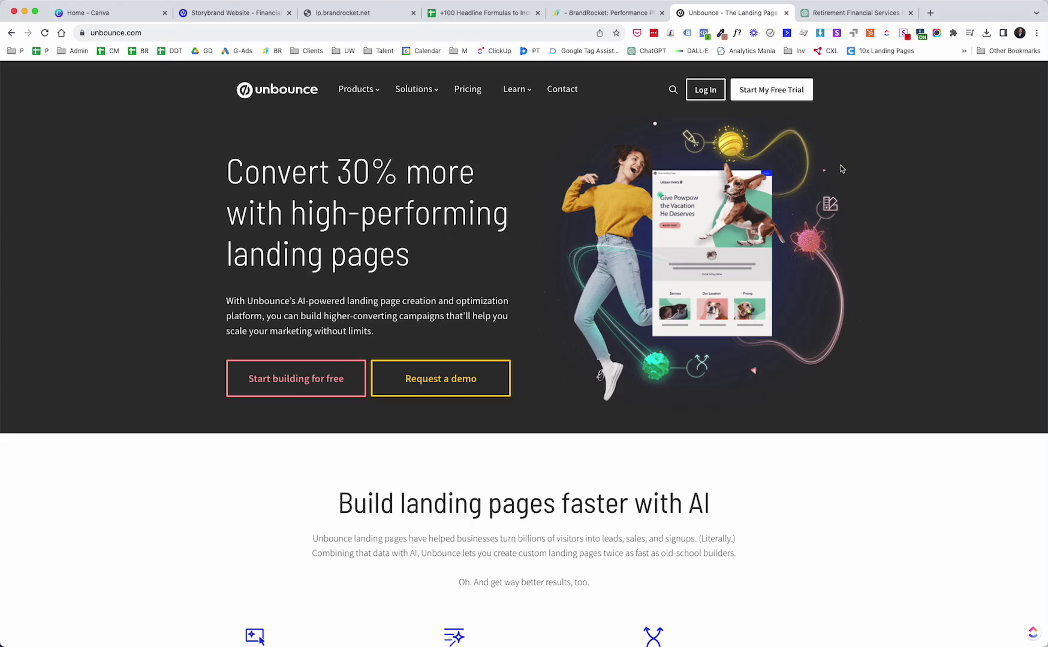
# Show the brandrocket.net/unbounce offer page with 20% off three months
pyautogui.click(612, 15)
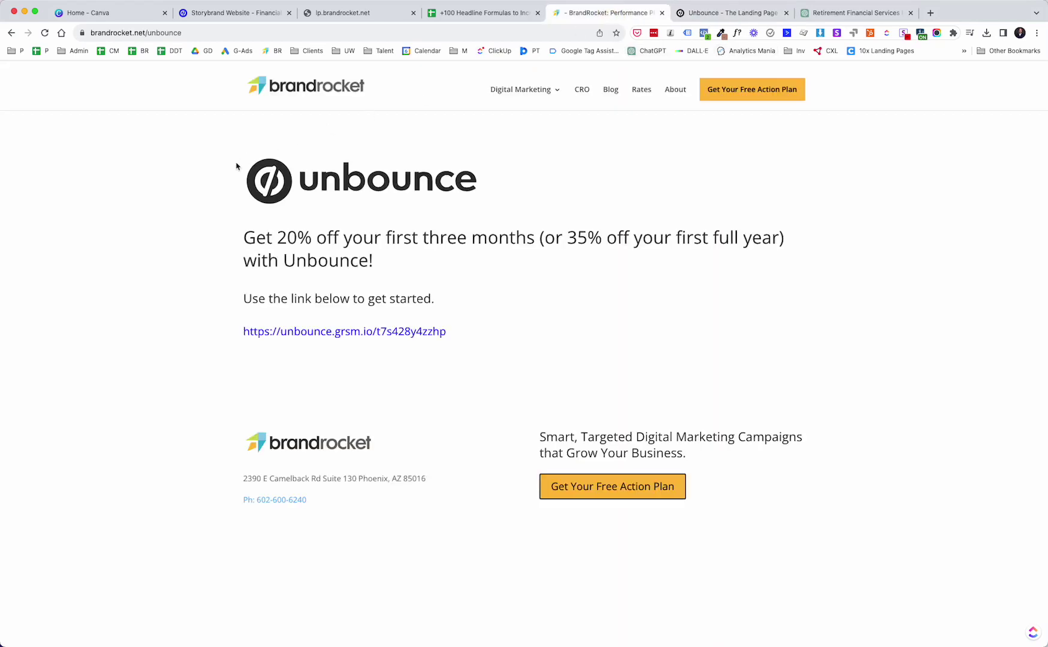